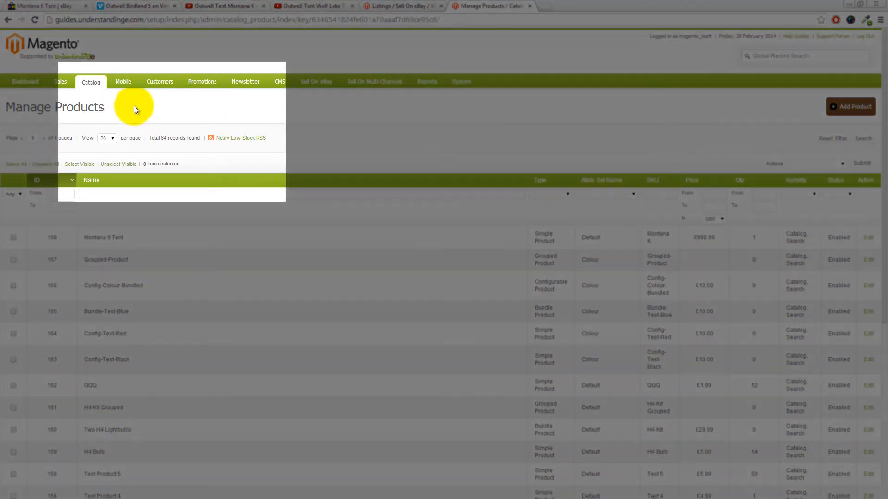
- Start a new product attribute with the attribute code att_vimeoid, keeping it a Store View text field
mouse_move(96, 89)
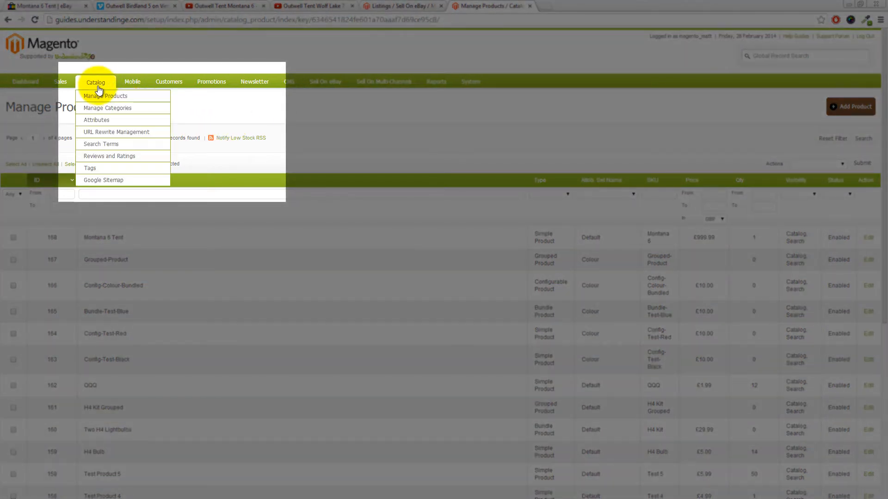
mouse_move(109, 121)
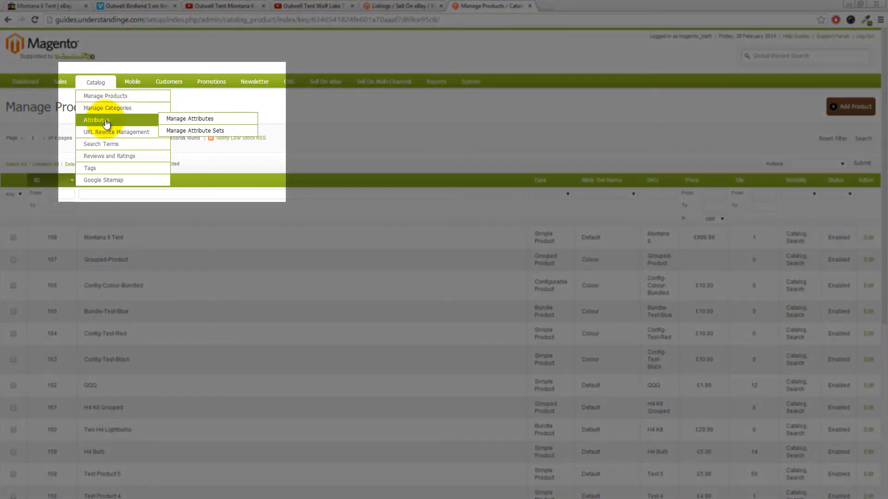
left_click(186, 120)
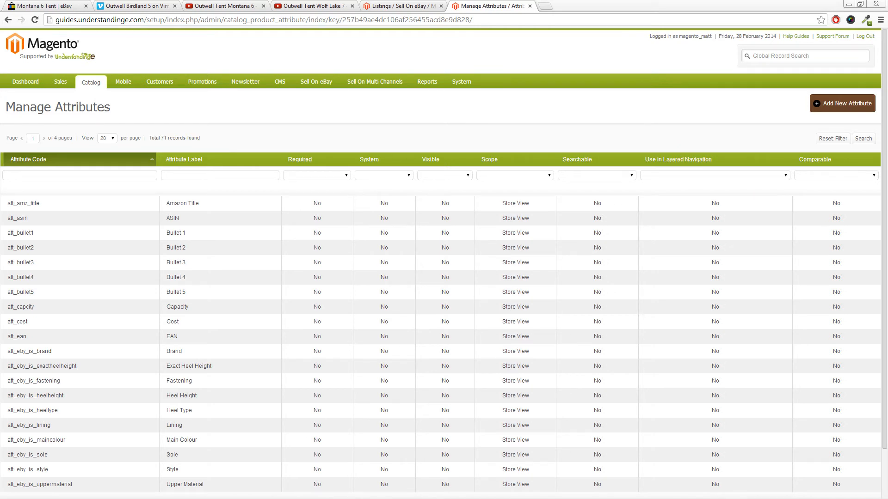
left_click(843, 111)
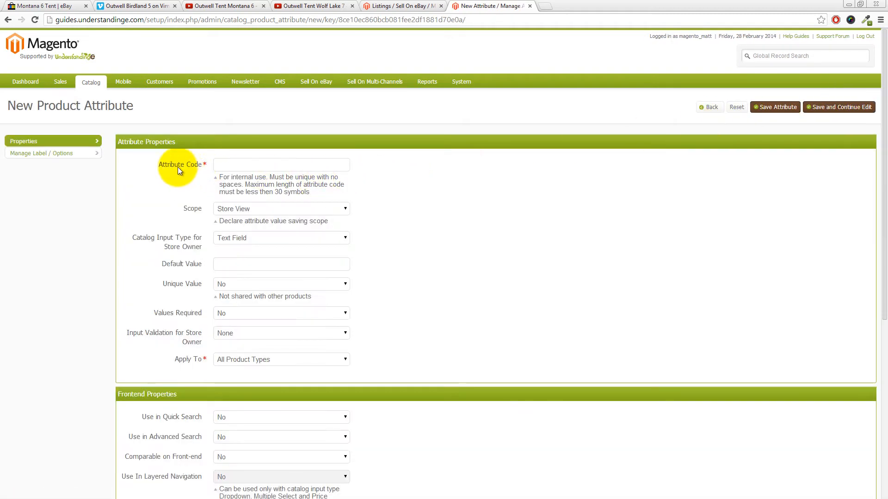
left_click(225, 165)
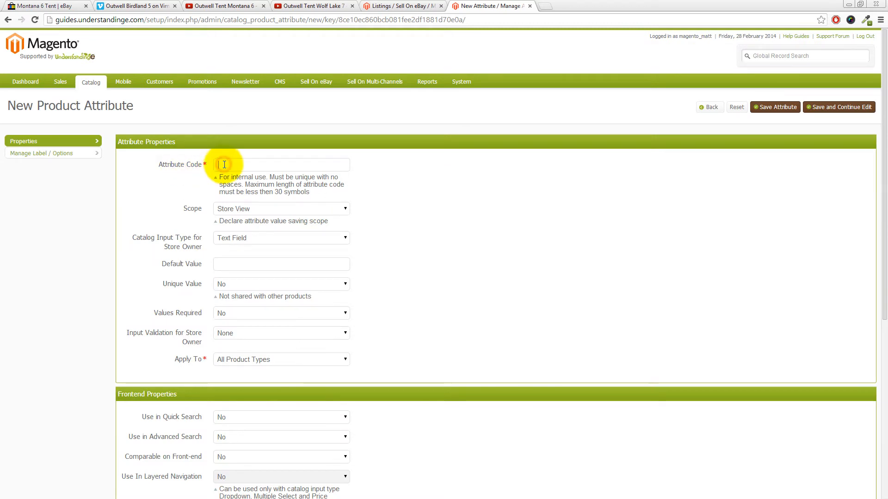
type("att_vimeoid")
scroll(139, 135, "down", 3)
scroll(143, 139, "up", 3)
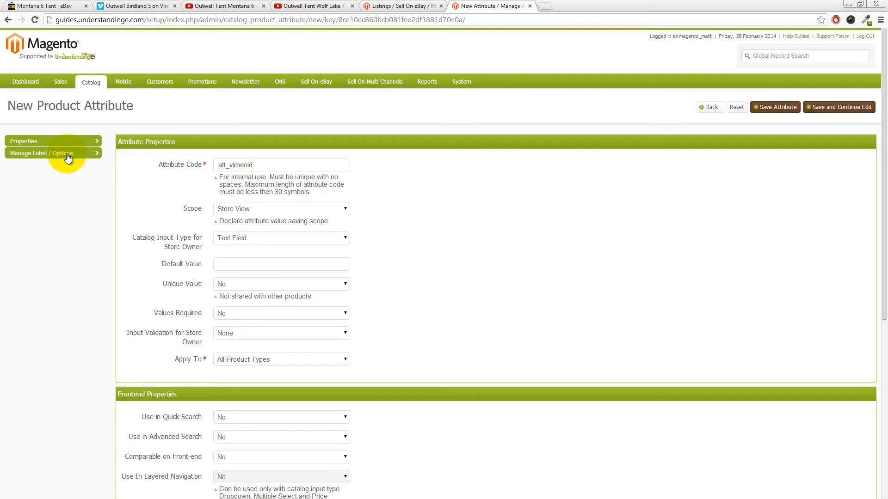
- Give the att_vimeoid attribute the admin title Vimeo ID, save it and return to the attribute list
left_click(41, 161)
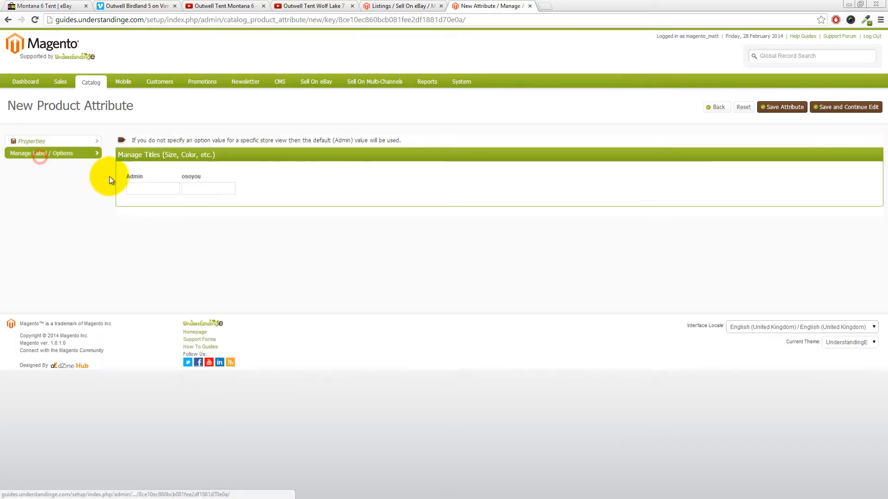
left_click(144, 188)
type("Videmo ID")
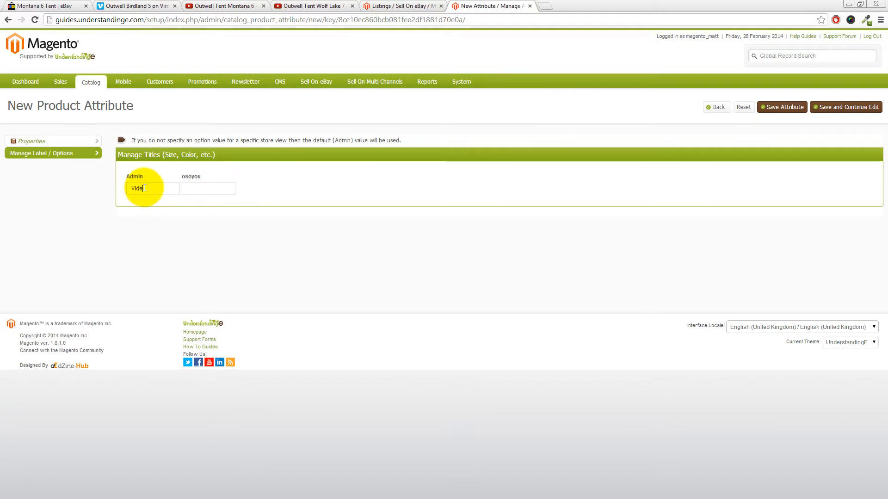
left_click(142, 189)
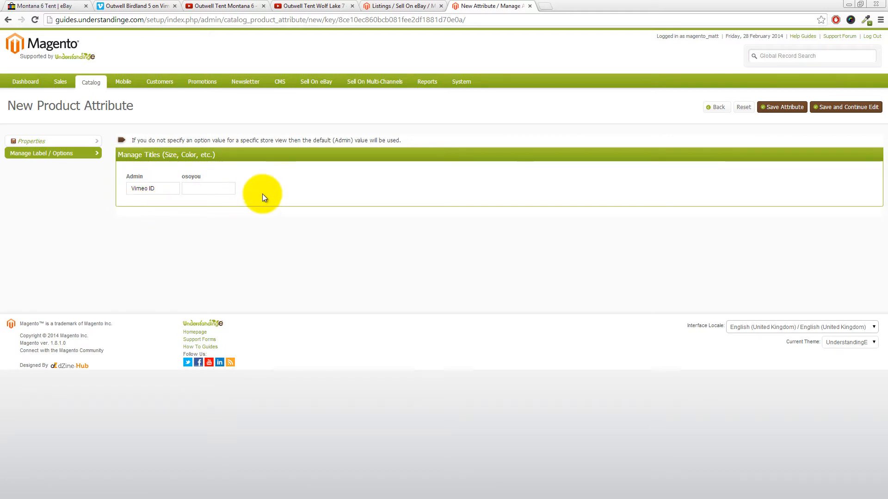
left_click_drag(157, 189, 130, 190)
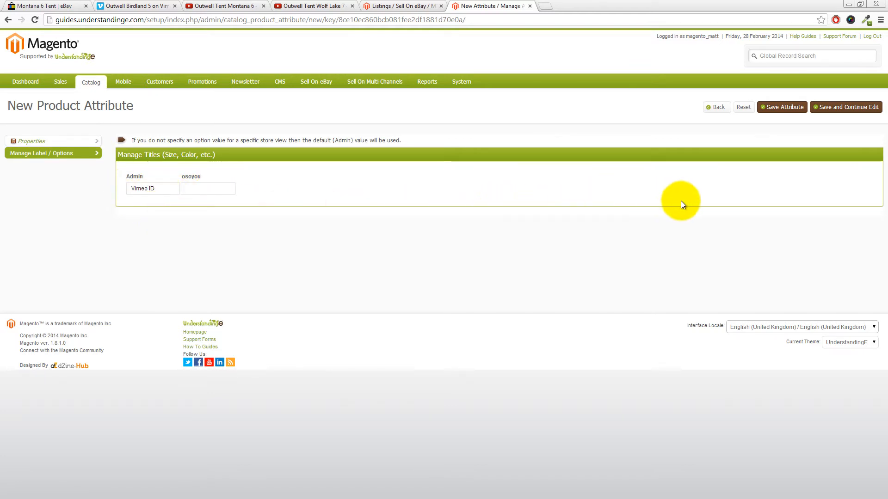
left_click(842, 111)
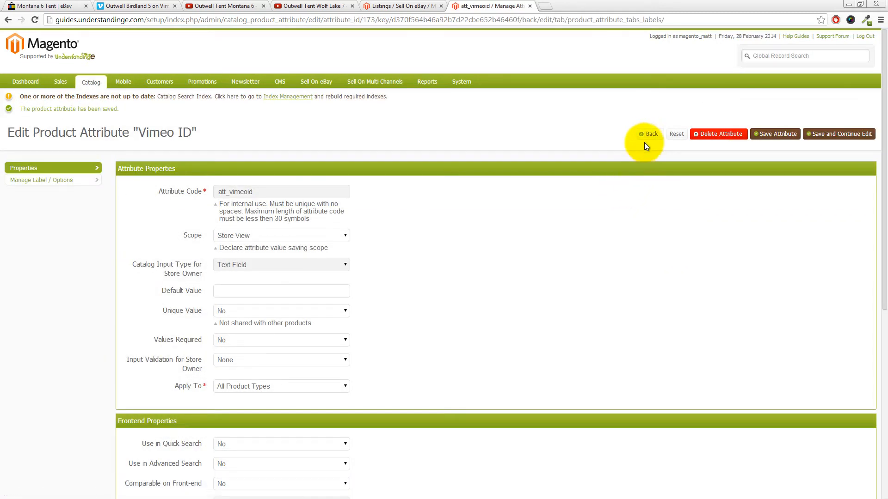
left_click(650, 135)
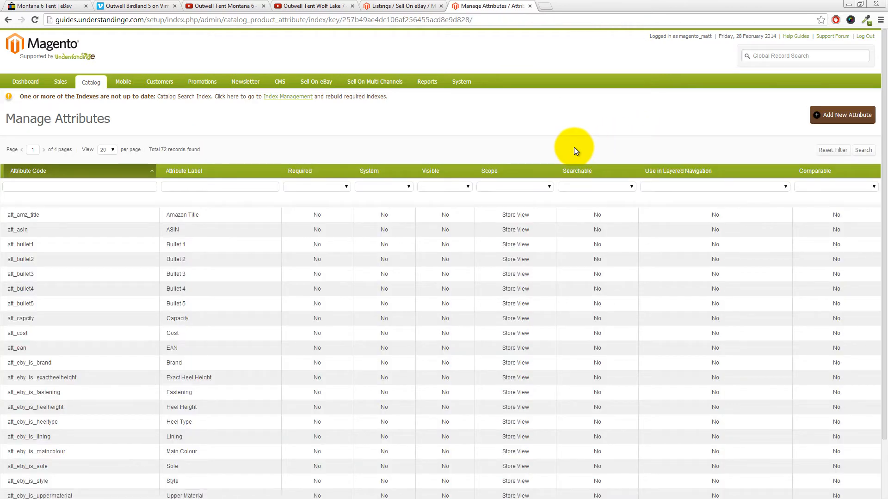
- Start another new product attribute with the attribute code att_youtubeid
left_click(832, 119)
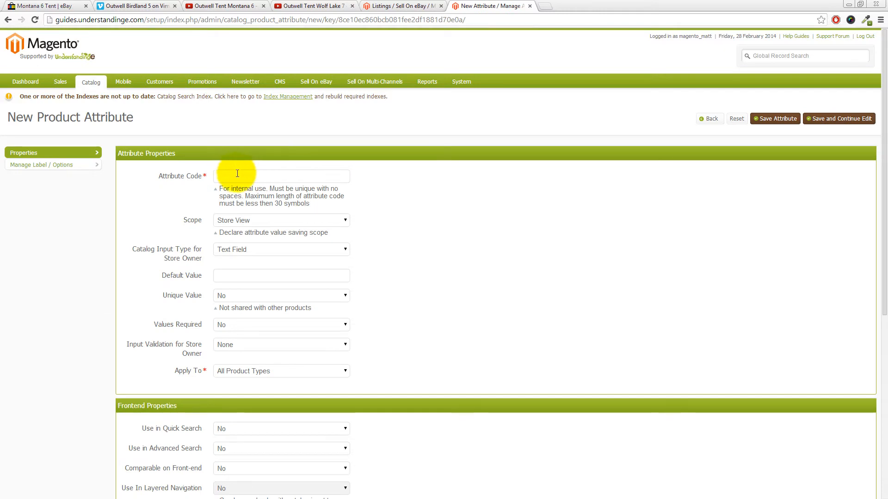
left_click(237, 173)
type("att_youtubeid")
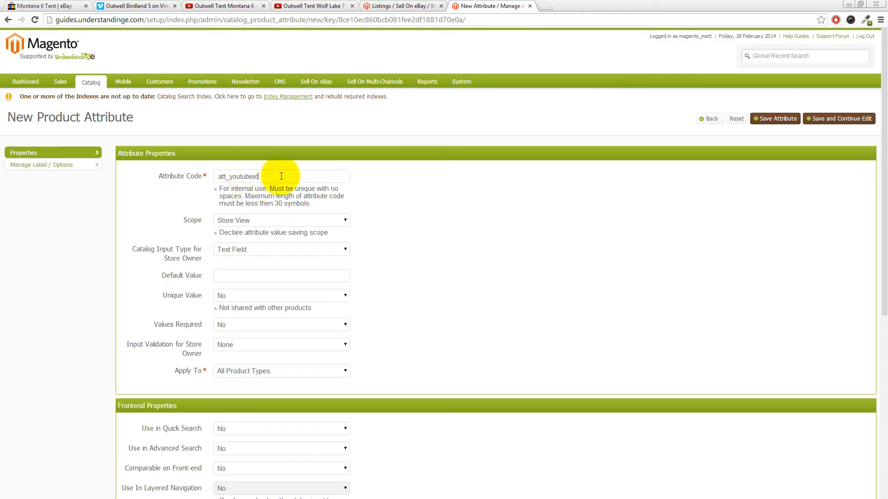
left_click(412, 190)
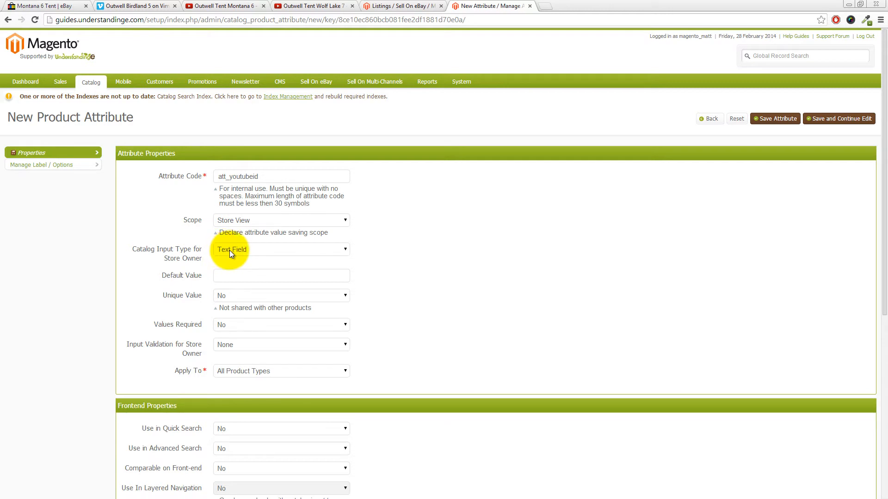
- Give the att_youtubeid attribute the admin title YouTube ID and save it
left_click(50, 172)
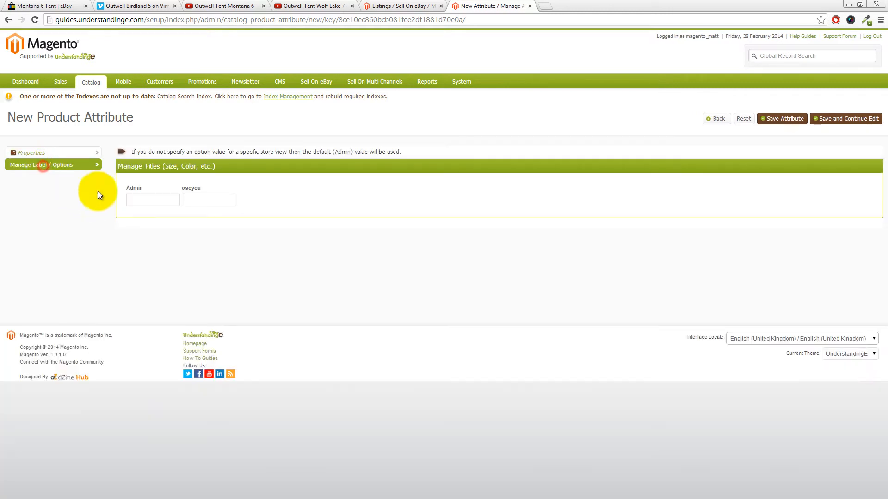
left_click(139, 200)
type("Y")
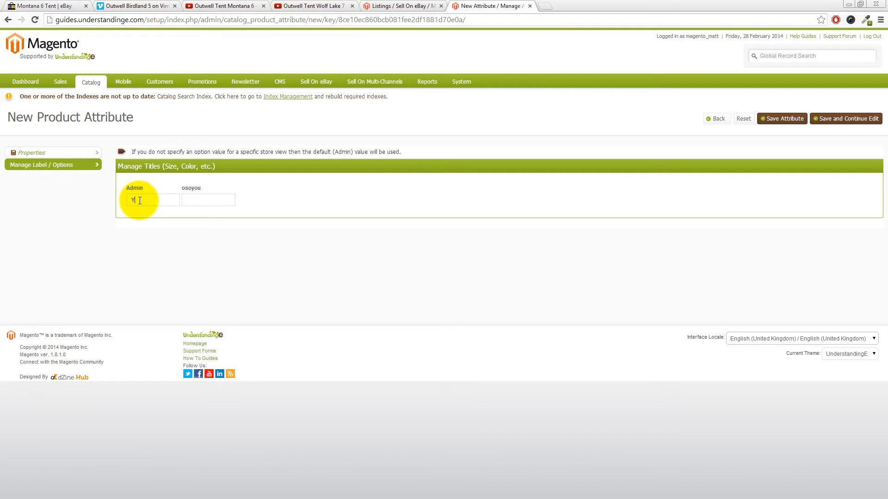
type("ouTube ID")
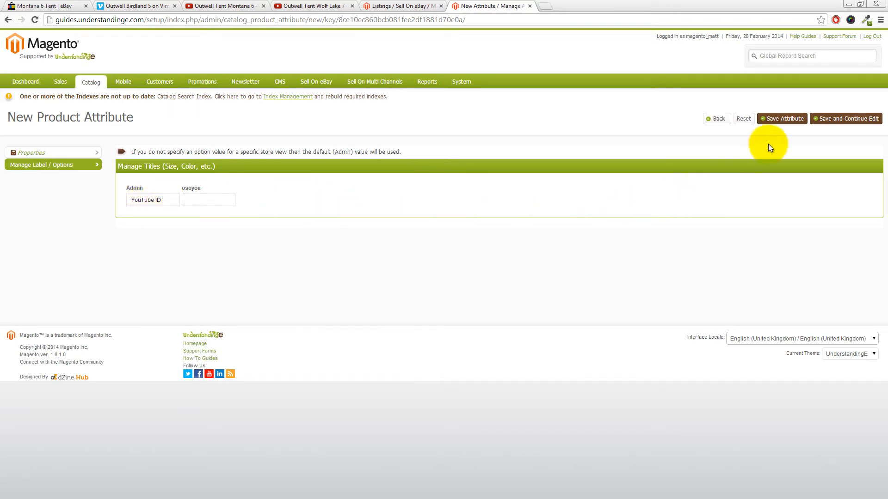
left_click(775, 121)
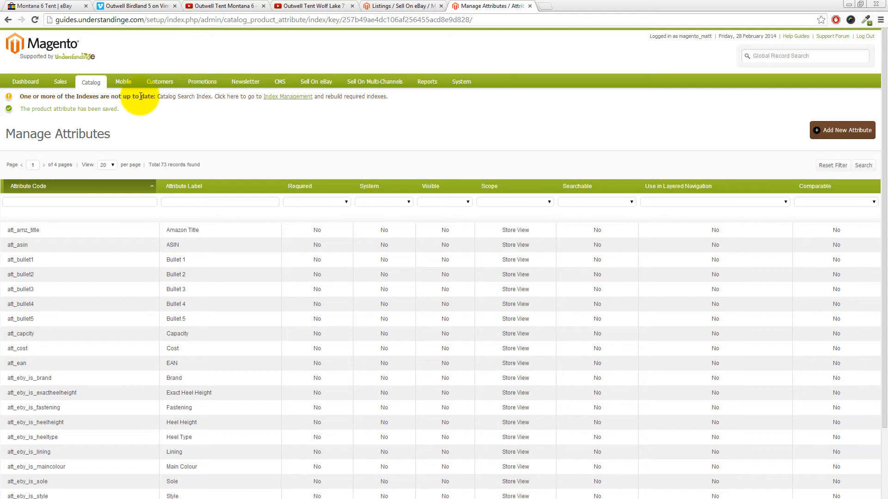
left_click(155, 117)
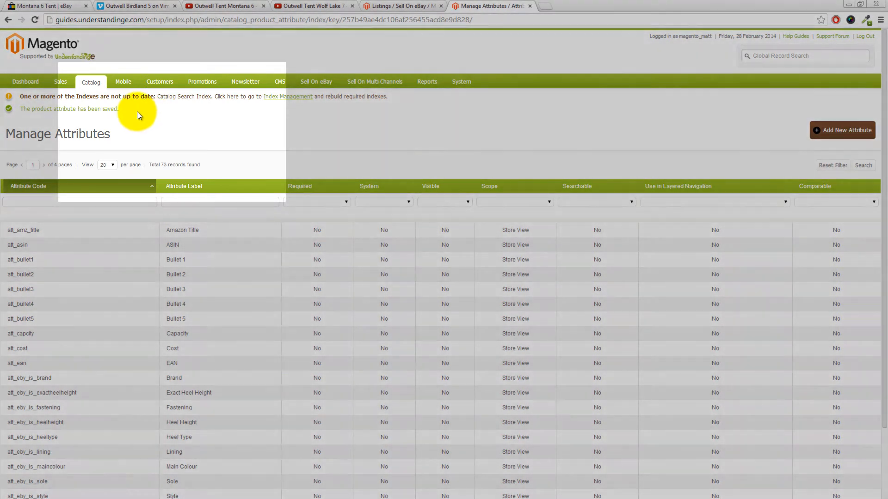
- Open the Default attribute set for editing
mouse_move(88, 84)
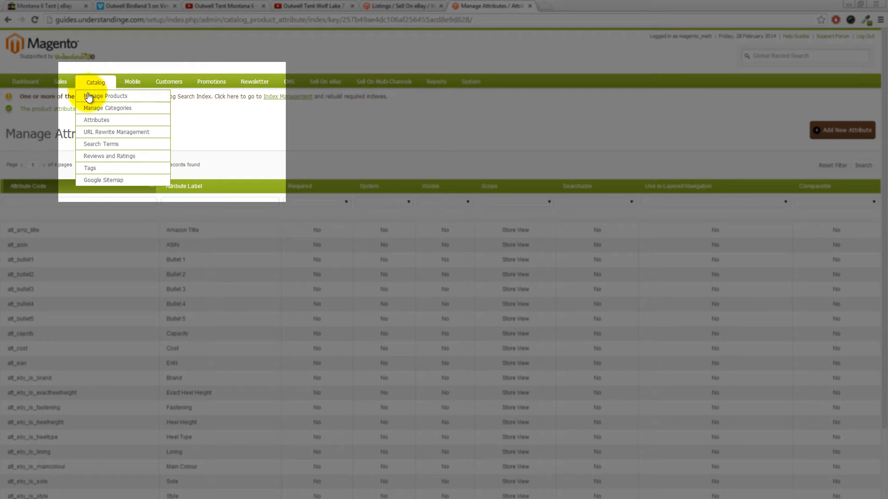
mouse_move(95, 121)
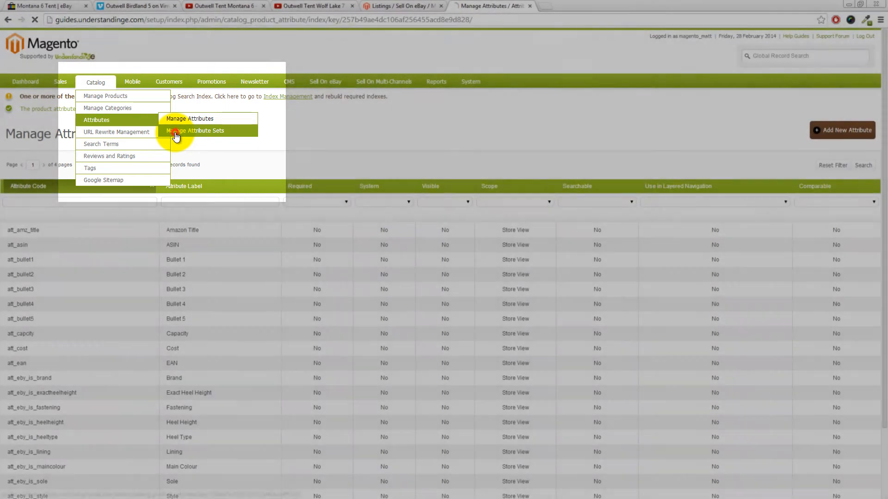
left_click(175, 132)
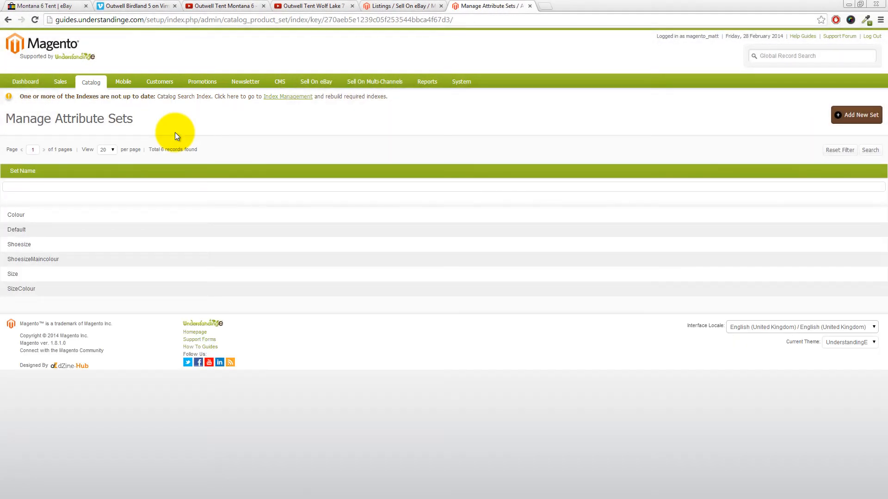
left_click(26, 231)
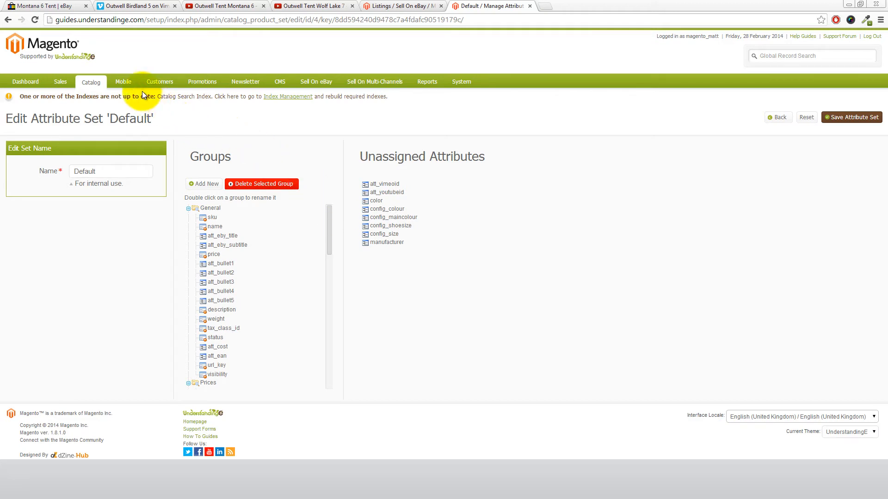
- Open the Montana 6 Tent product in a separate browser tab and review its General fields down to Visibility
right_click(95, 95)
left_click(118, 99)
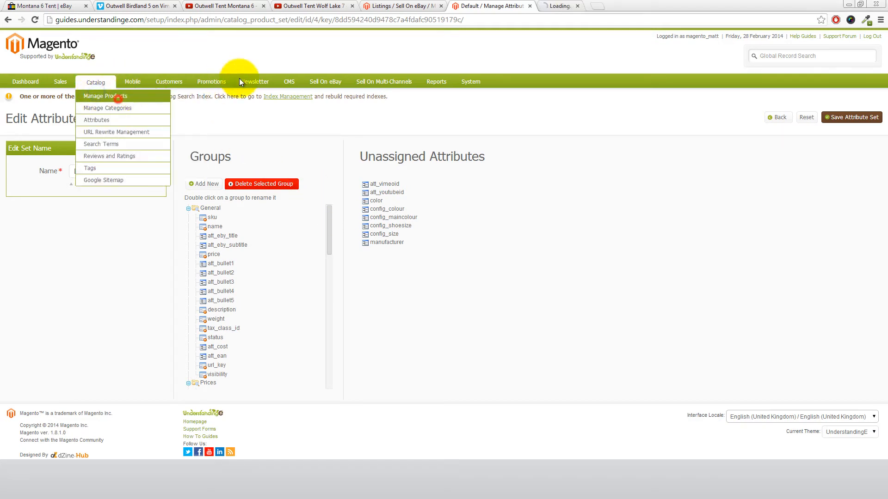
left_click(556, 6)
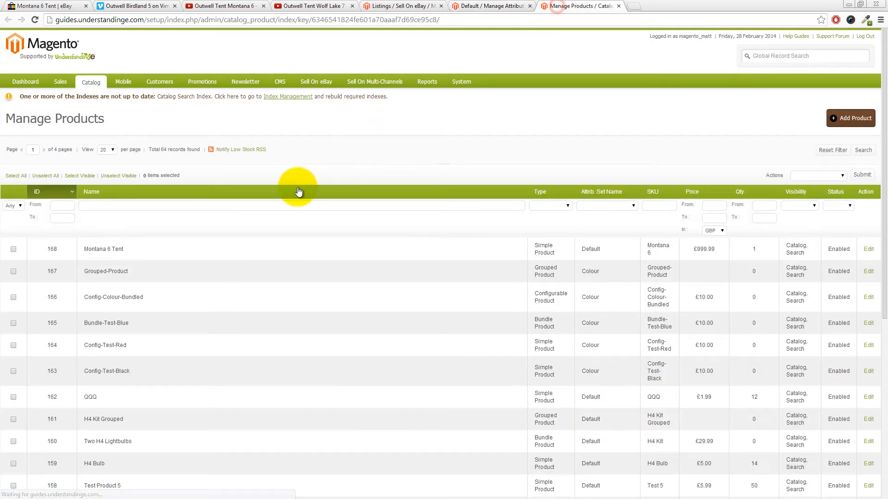
left_click(134, 256)
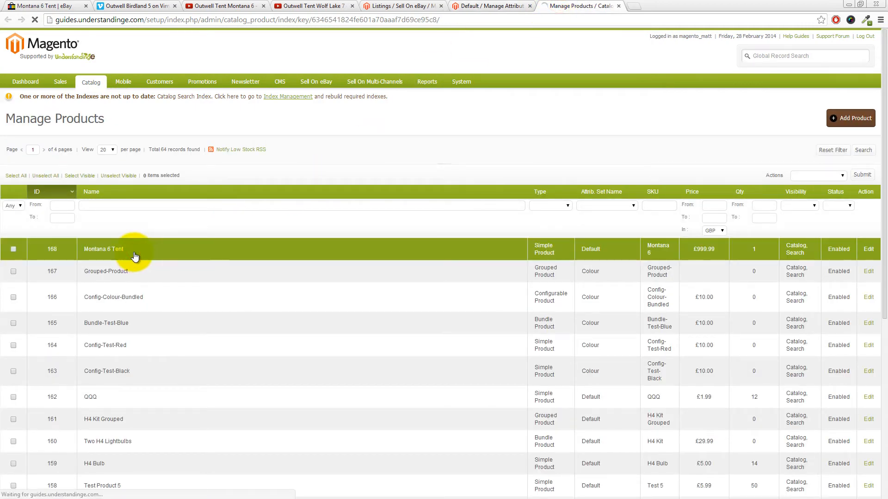
scroll(152, 249, "down", 5)
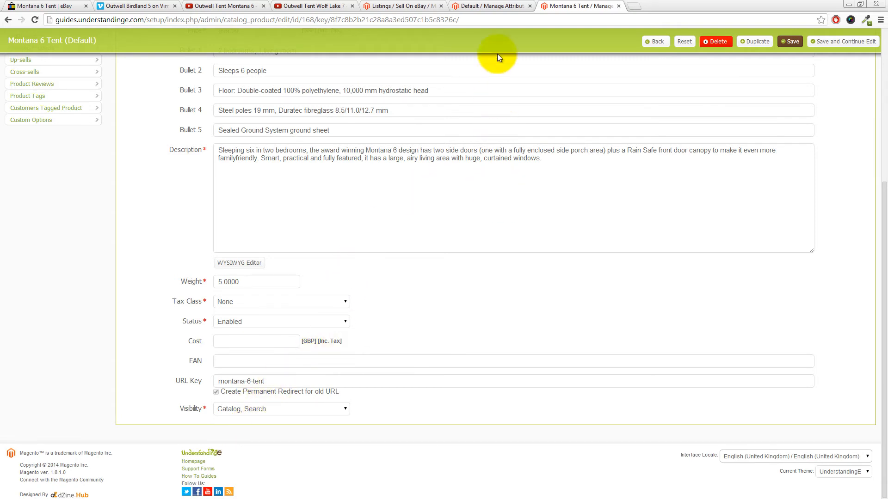
- Assign att_vimeoid and att_youtubeid to the end of the Default attribute set's General group and save the set
left_click(498, 7)
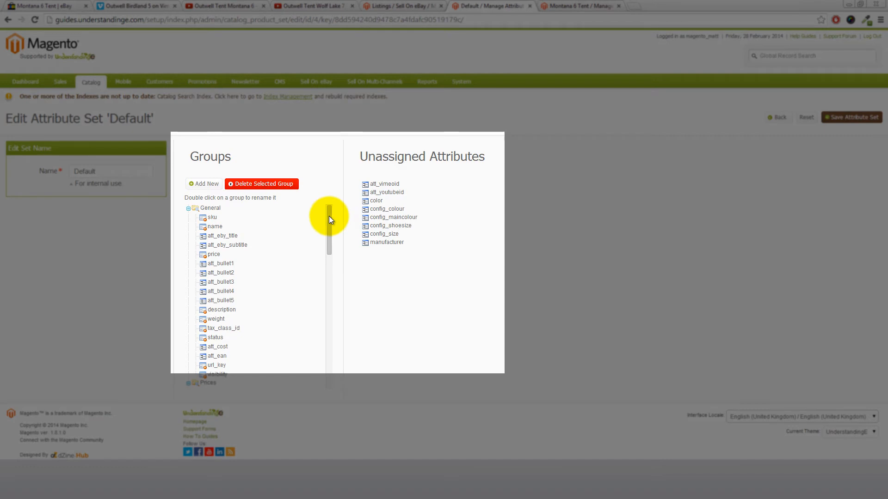
left_click_drag(328, 215, 328, 250)
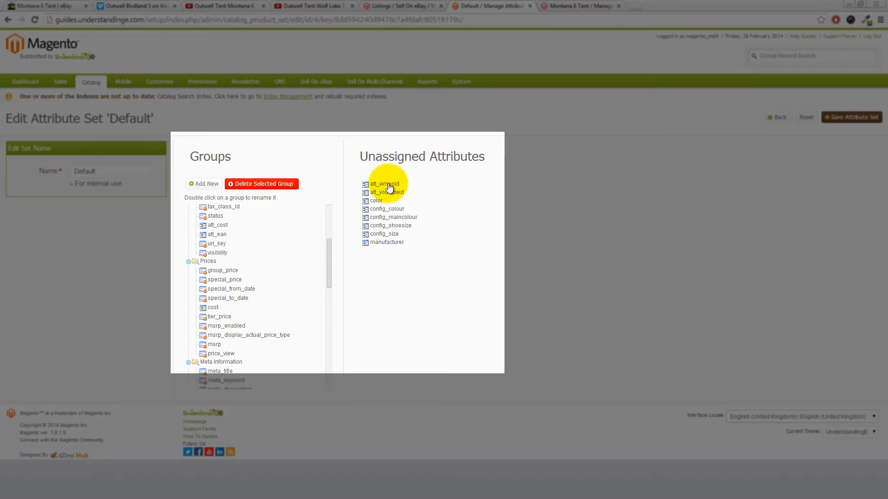
left_click_drag(389, 188, 226, 260)
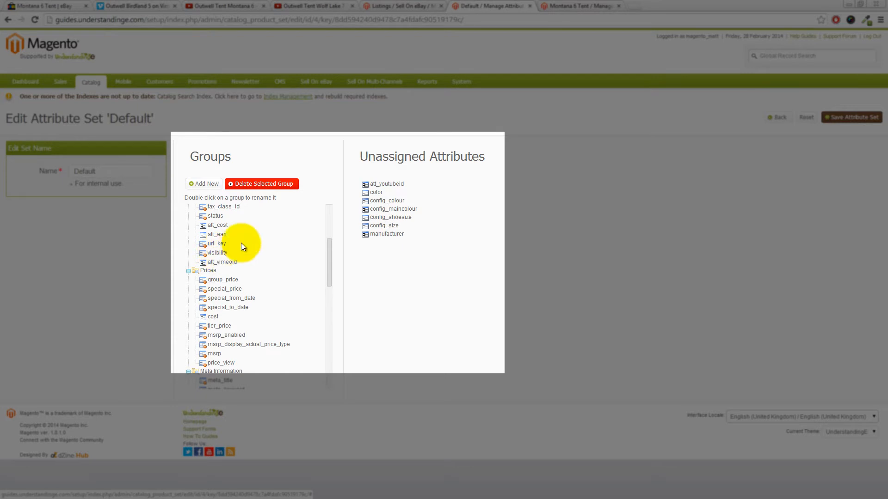
left_click(390, 185)
left_click_drag(390, 185, 232, 262)
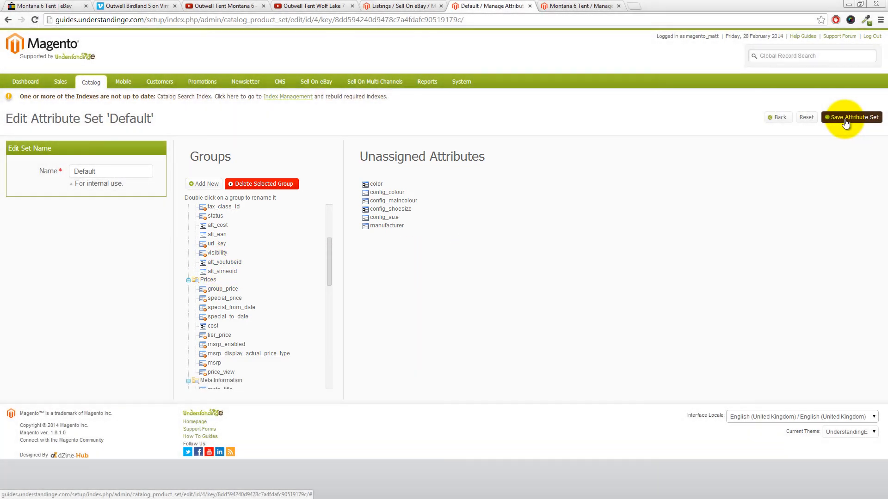
left_click(845, 121)
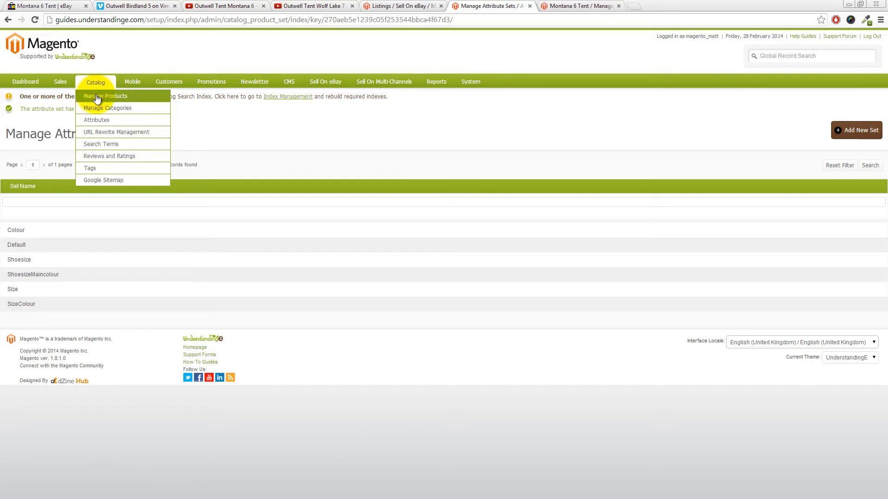
- Open the Montana 6 Tent product for editing from the product list
left_click(97, 97)
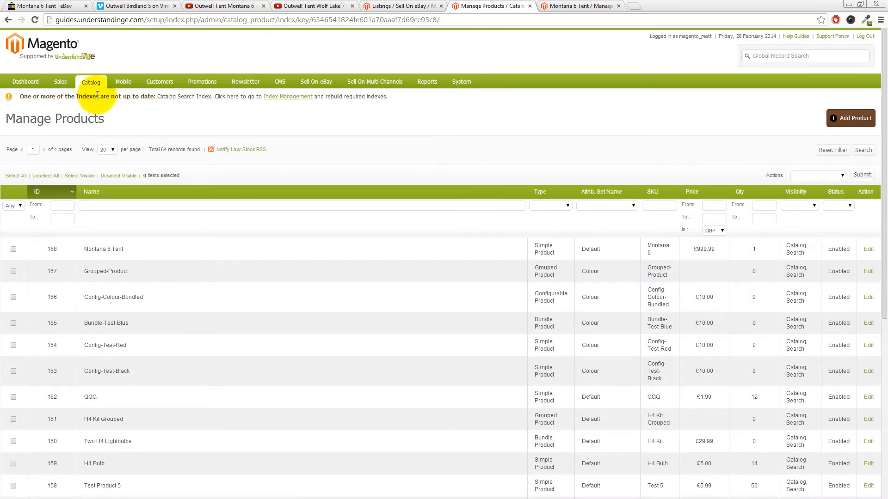
left_click(106, 252)
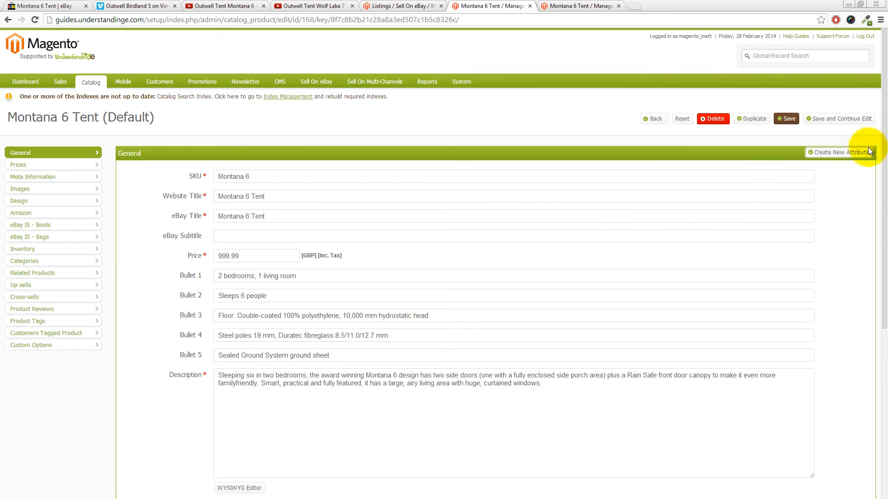
- Copy the video ID from the address of the Outwell Tent Montana 6 YouTube page
left_click_drag(885, 141, 874, 317)
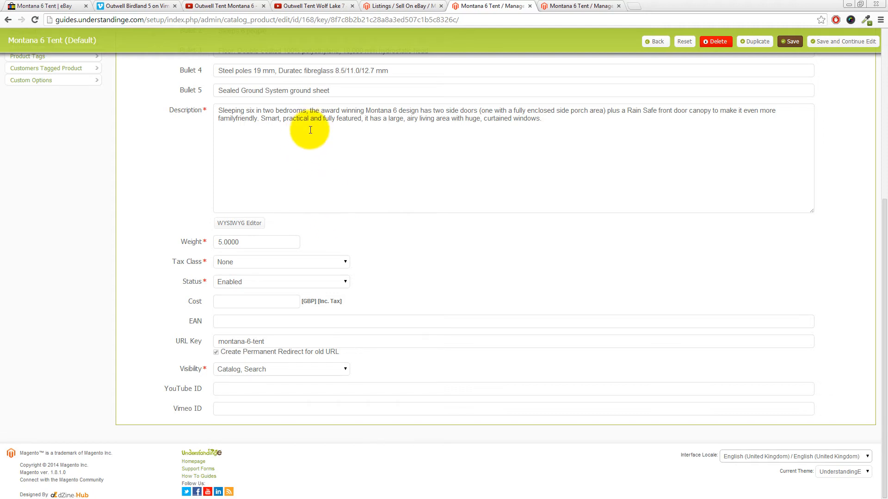
left_click(242, 9)
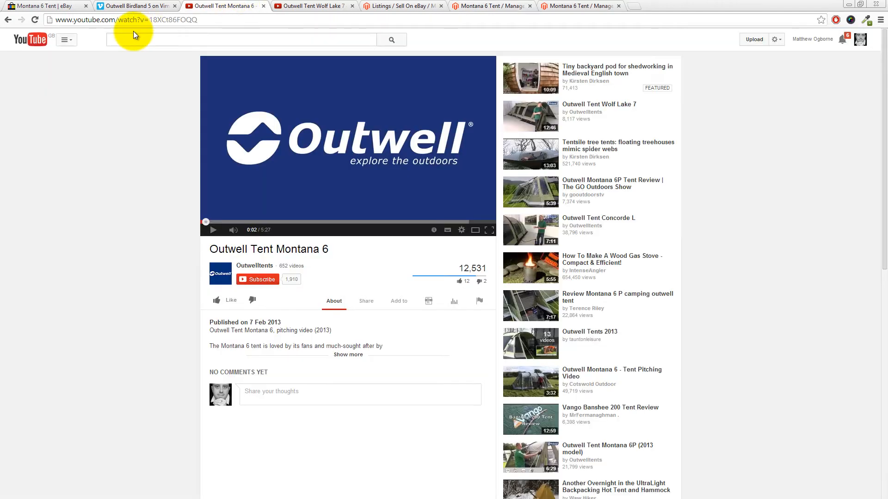
left_click_drag(149, 20, 203, 20)
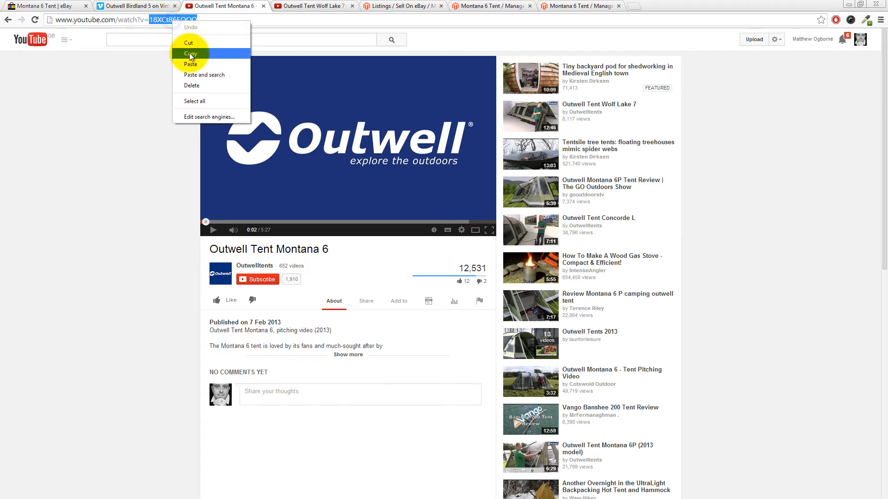
left_click(185, 52)
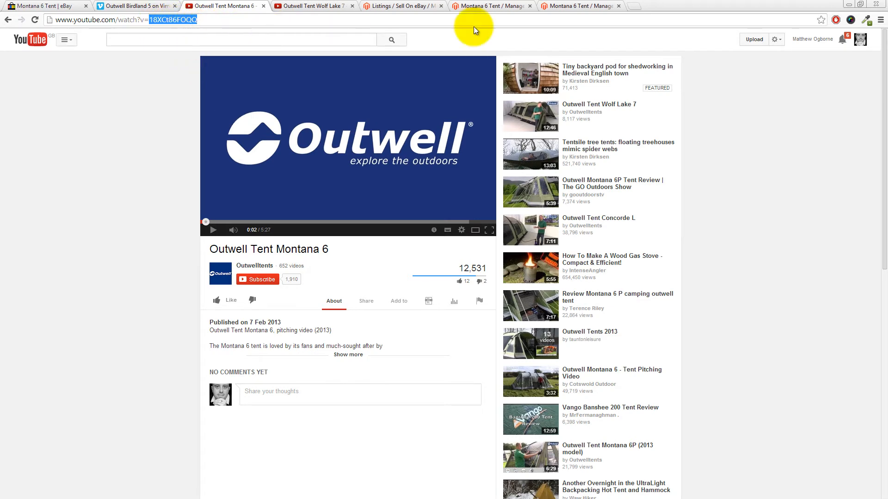
- Set the Montana 6 Tent's YouTube ID to 18XCt86FOQQ in Magento and save the product
left_click(570, 10)
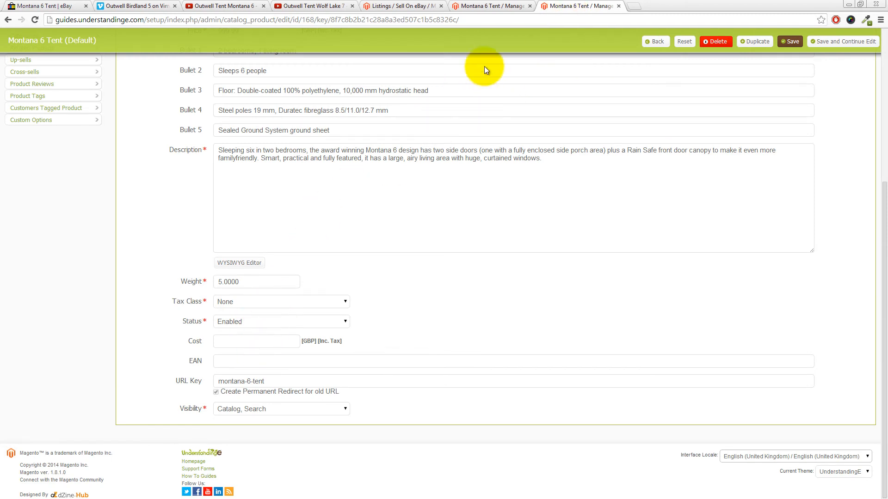
left_click(481, 7)
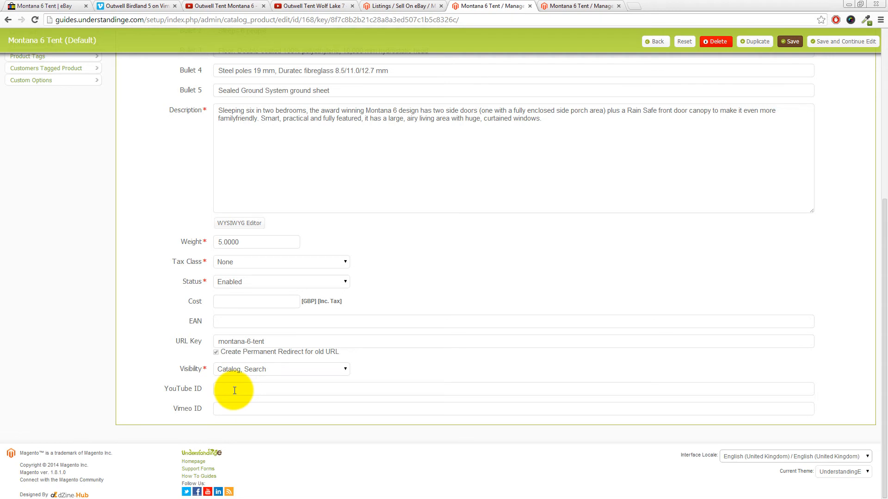
key("ctrl+v")
left_click_drag(270, 391, 221, 391)
left_click(271, 390)
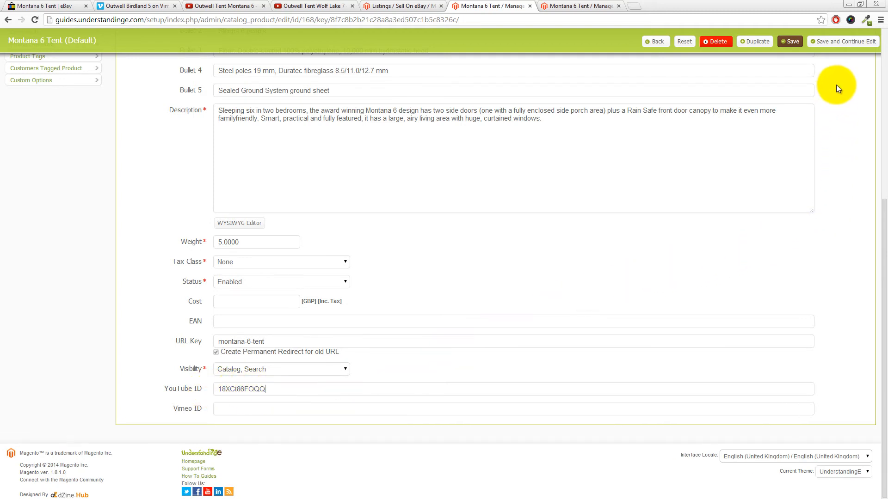
left_click(793, 41)
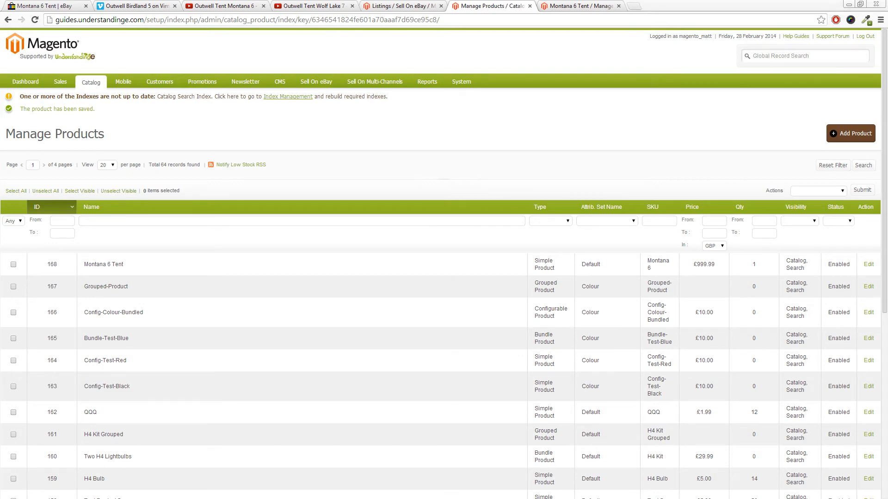
- Switch to videos.html in Notepad++, maximize it, and review the YouTube and Vimeo container blocks and the template code below them
left_click_drag(887, 39, 505, 44)
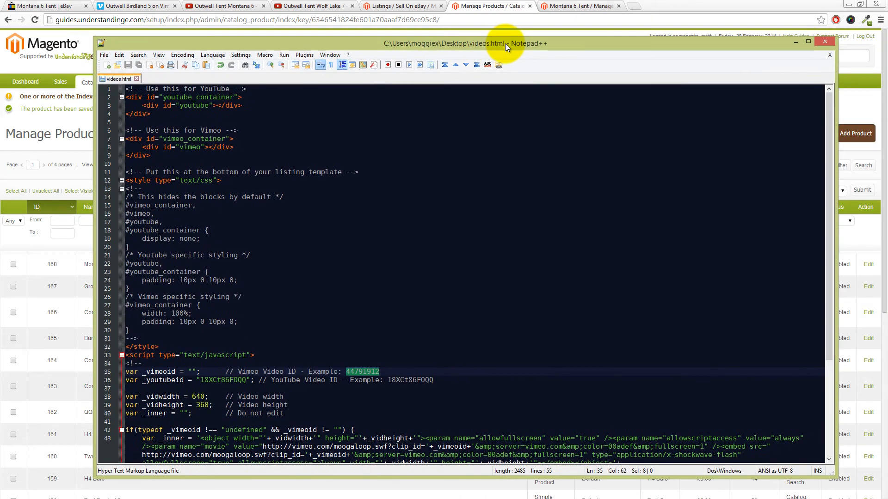
double_click(505, 44)
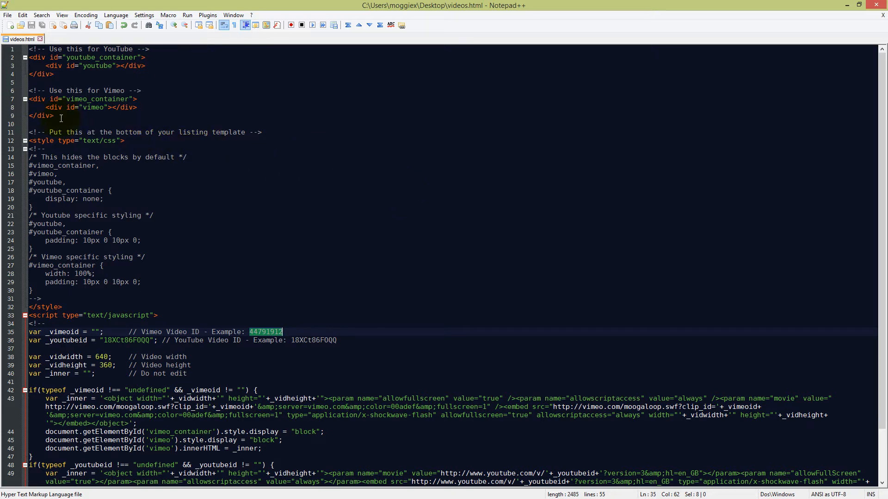
left_click_drag(58, 117, 26, 51)
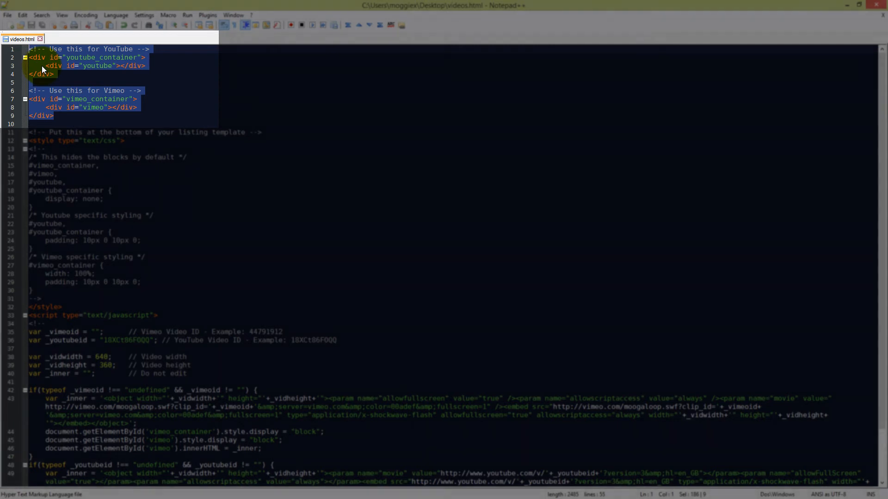
left_click(30, 132)
scroll(69, 163, "down", 1)
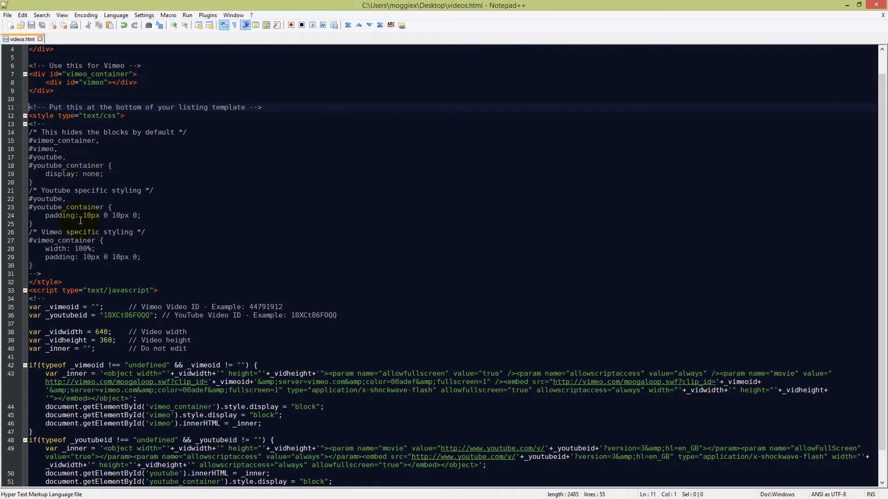
- Set the _vimeoid variable in the script to "#att_vimeoid#"
left_click(96, 308)
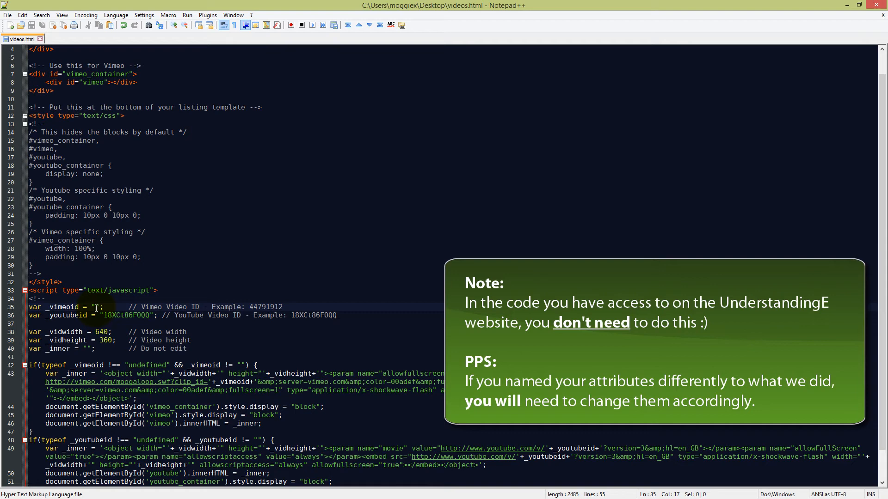
type("#")
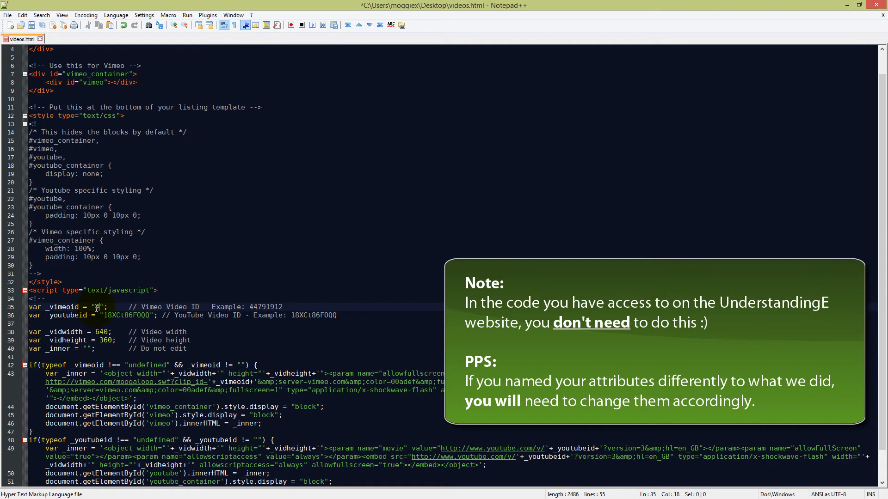
type("att_v")
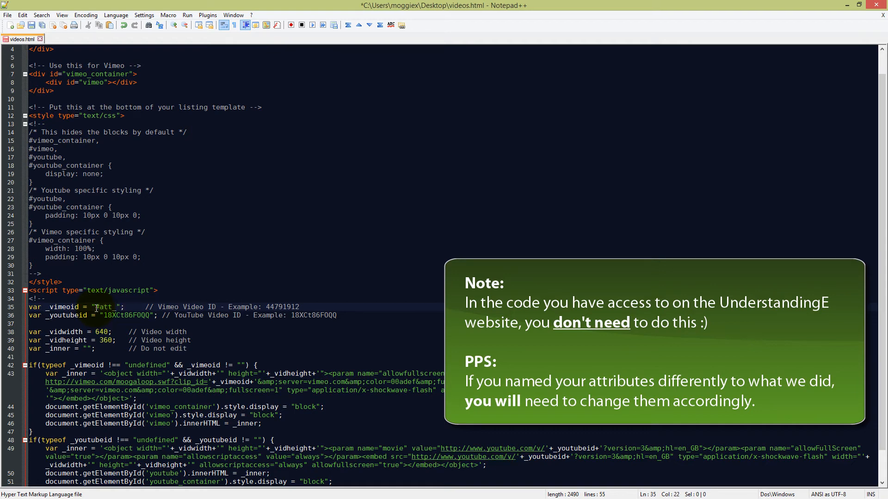
type("i")
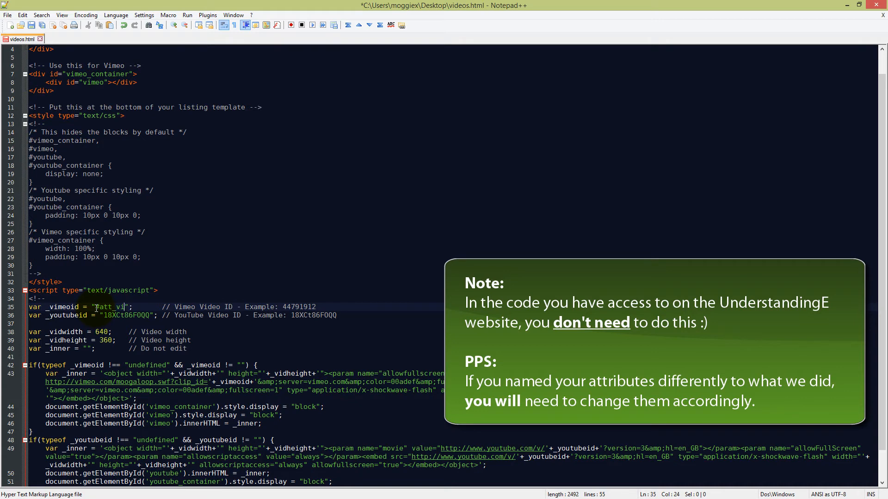
type("meoid#")
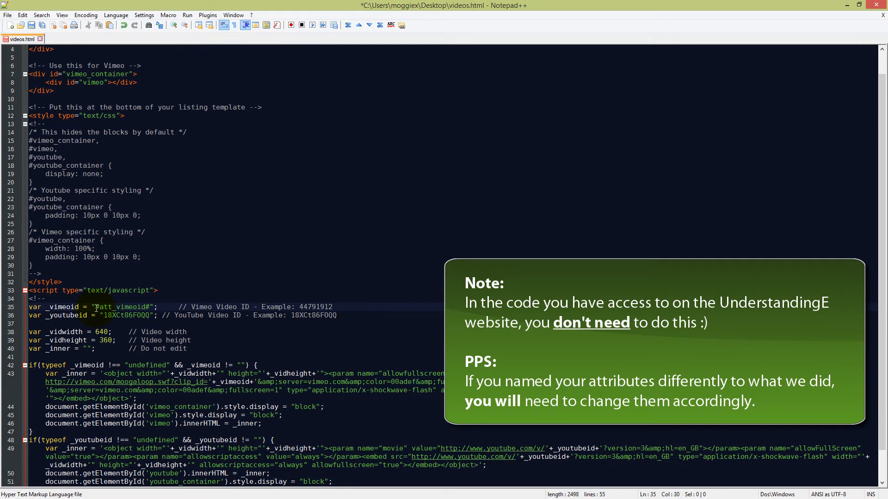
- Replace the hard-coded _youtubeid value in the script with "#att_youtubeid#"
double_click(124, 314)
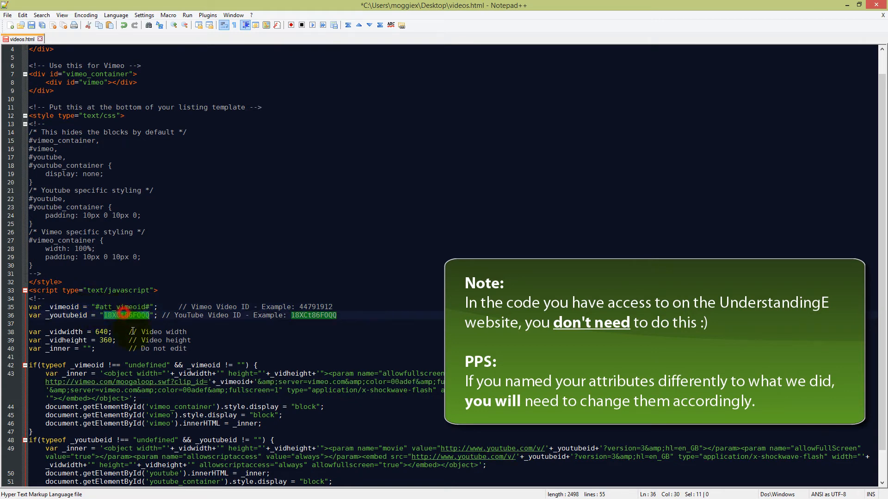
key("Delete")
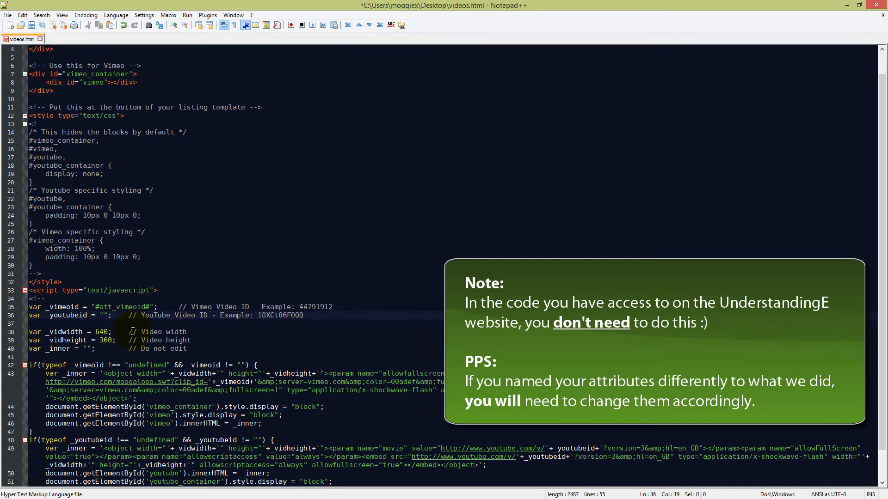
type("#att_")
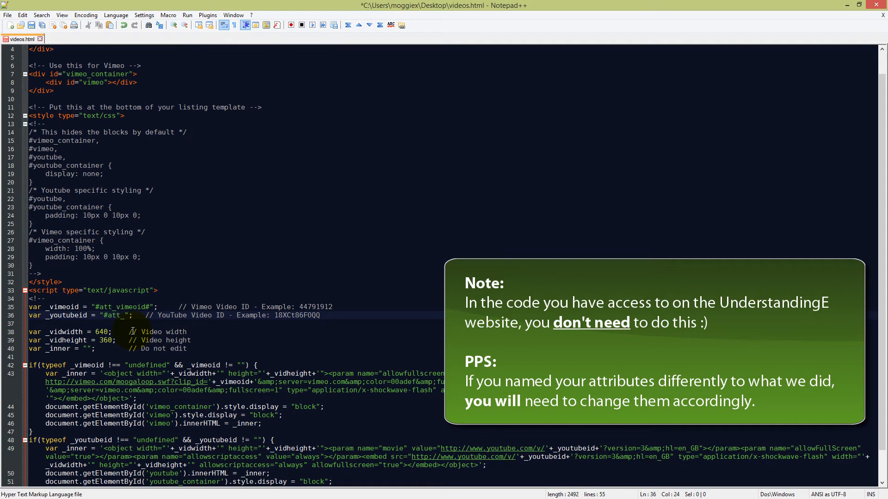
type("youtubeid")
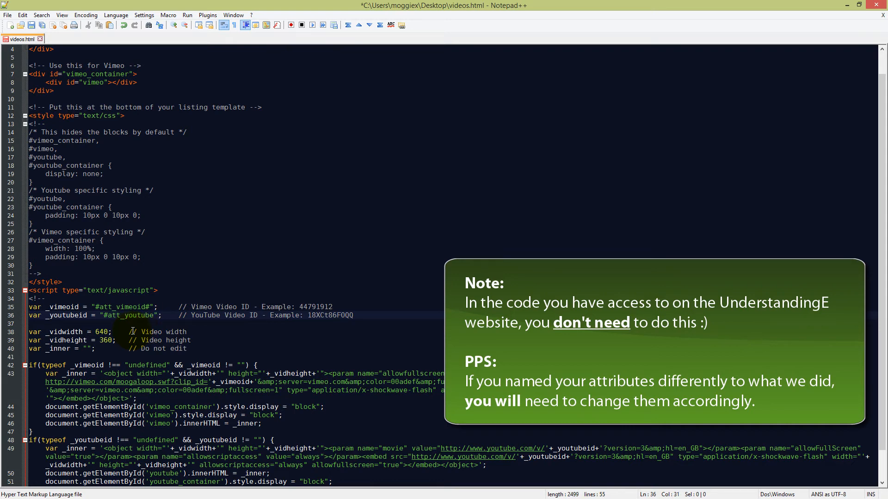
type("#")
- Review the video width and height variables and add the heading <h1>Video Demonstration</h1> above the YouTube block
left_click_drag(110, 332, 99, 334)
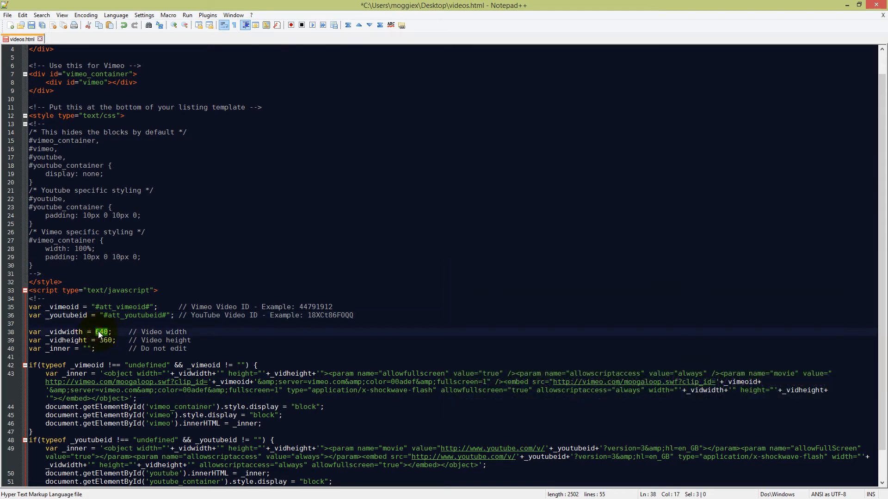
left_click(115, 334)
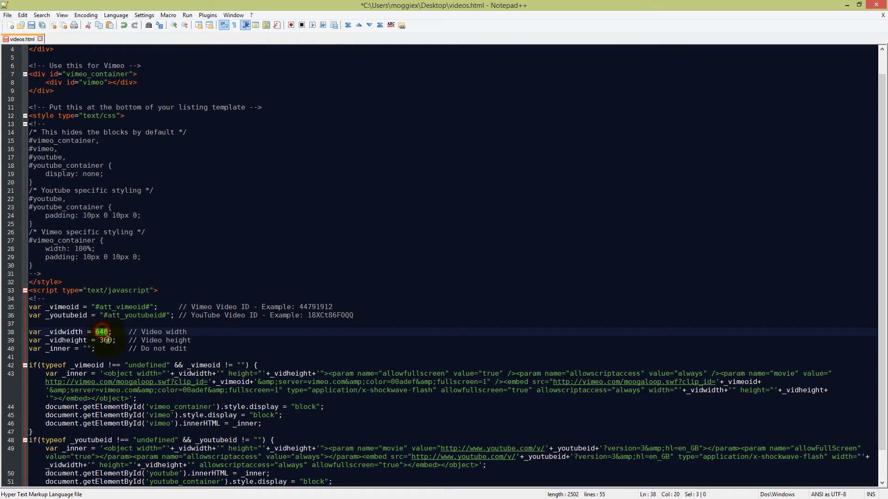
left_click(107, 341)
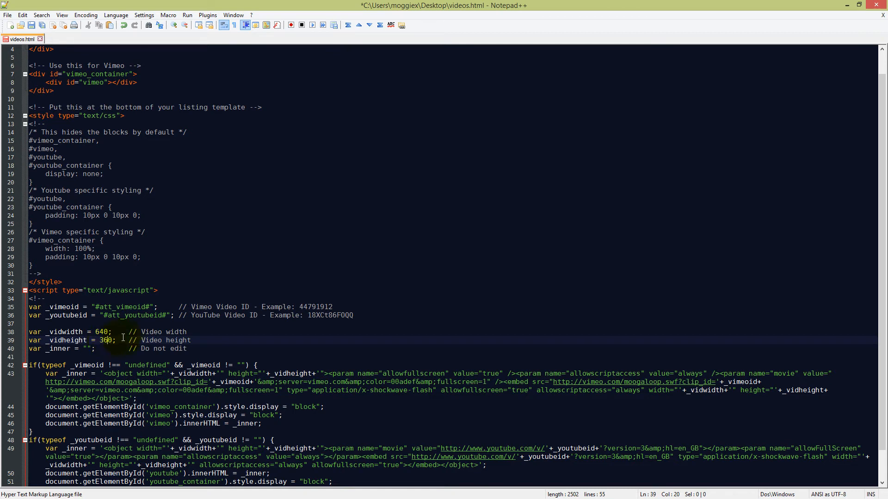
left_click(144, 317)
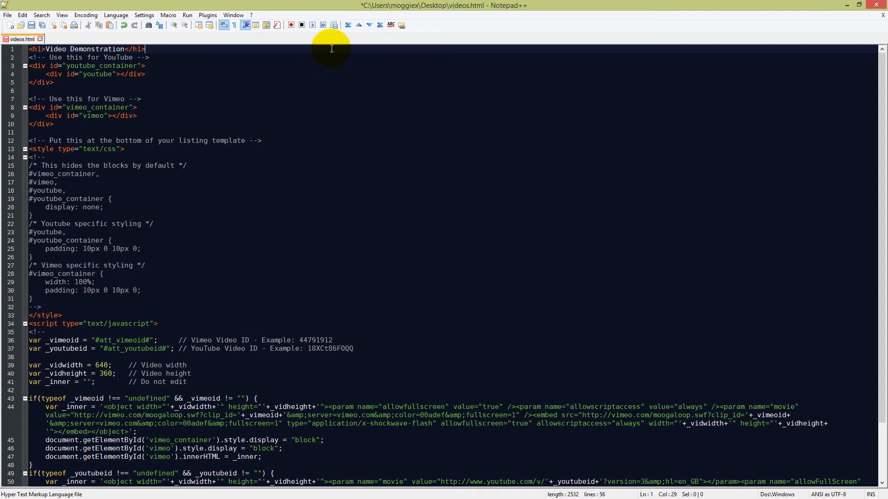
- Restore the videos.html editor window to a smaller size and move it off the browser, uncovering the Montana 6 Tent product page
double_click(283, 7)
left_click_drag(218, 65, 887, 64)
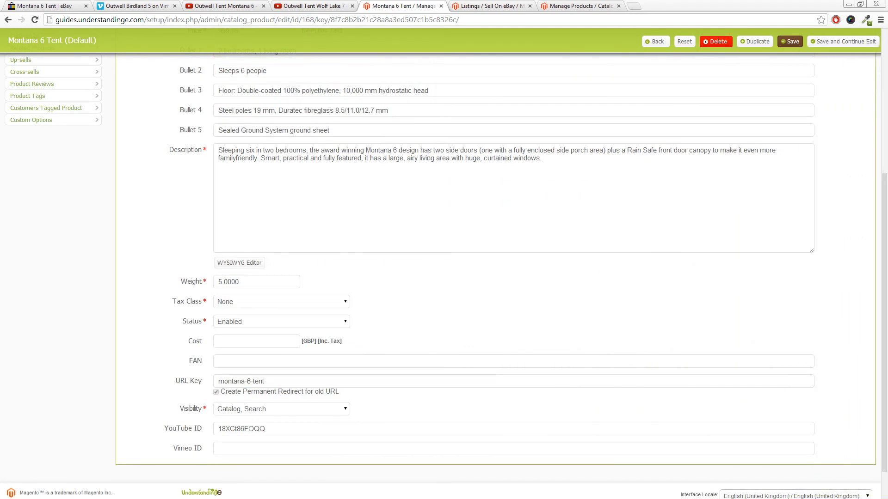
left_click_drag(887, 64, 567, 54)
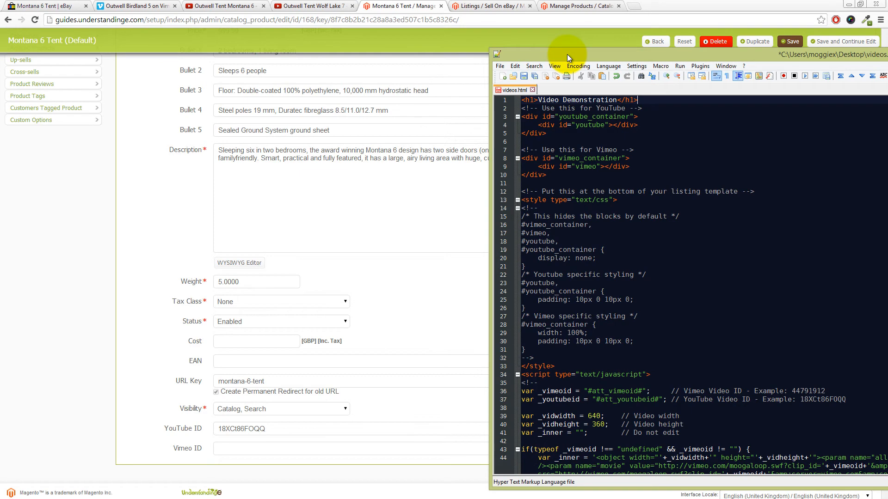
left_click_drag(567, 54, 887, 55)
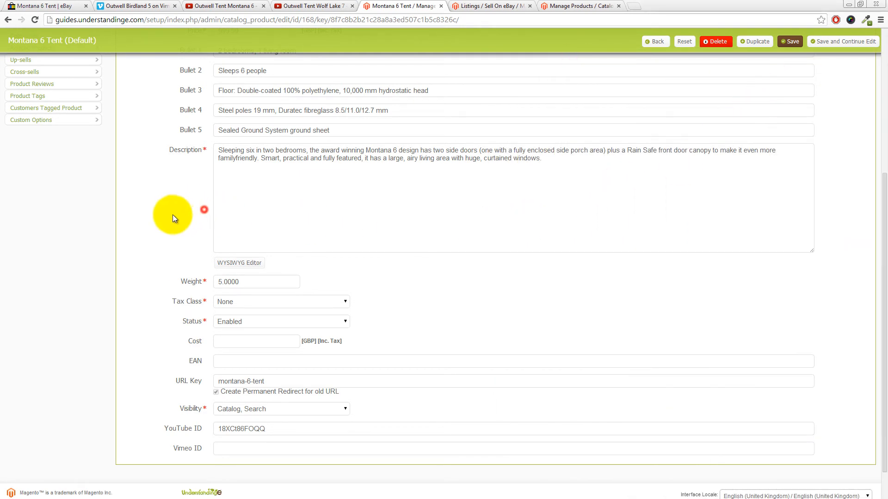
- Open the Video Testing Description policy for editing from the policies in the Sell On eBay configuration
scroll(173, 214, "up", 5)
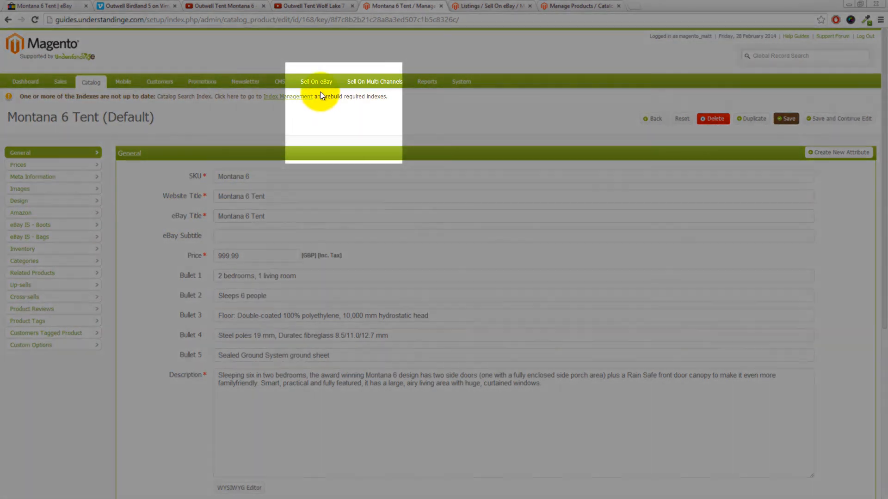
mouse_move(317, 88)
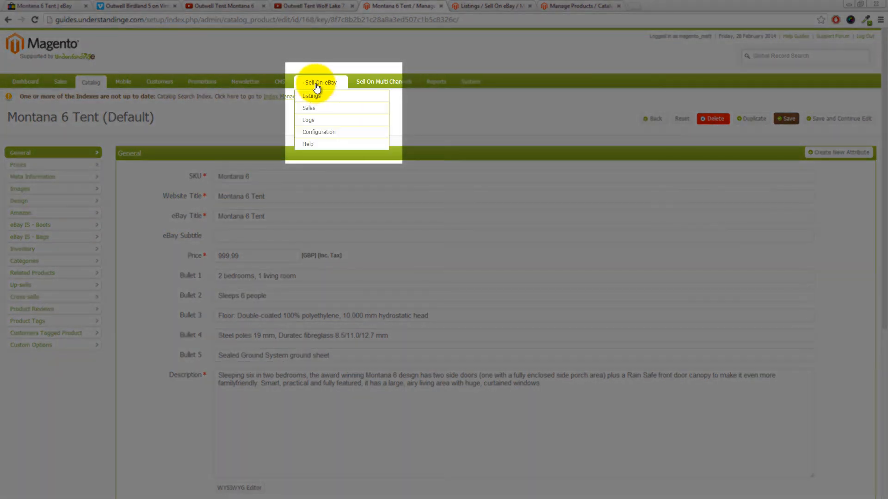
left_click(318, 133)
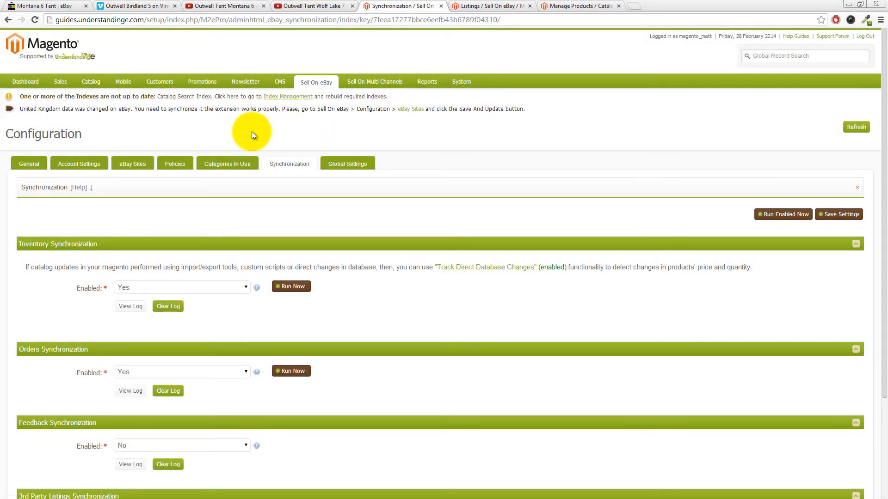
left_click(179, 165)
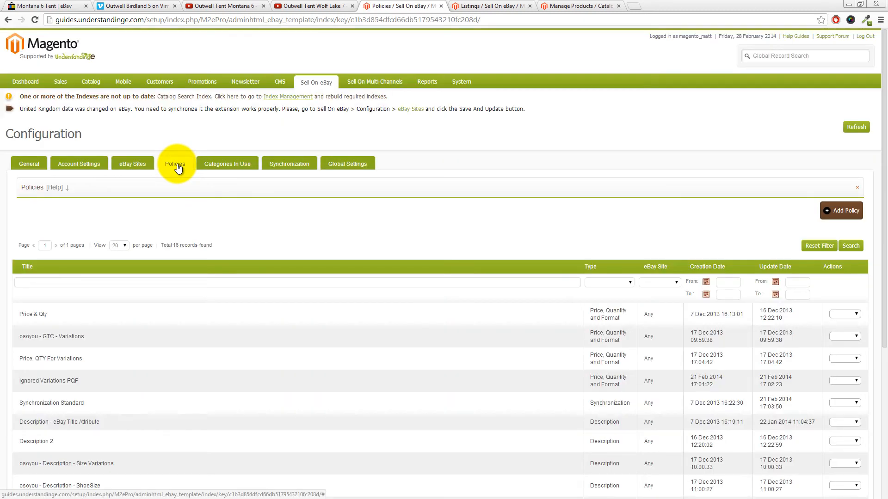
scroll(261, 236, "down", 1)
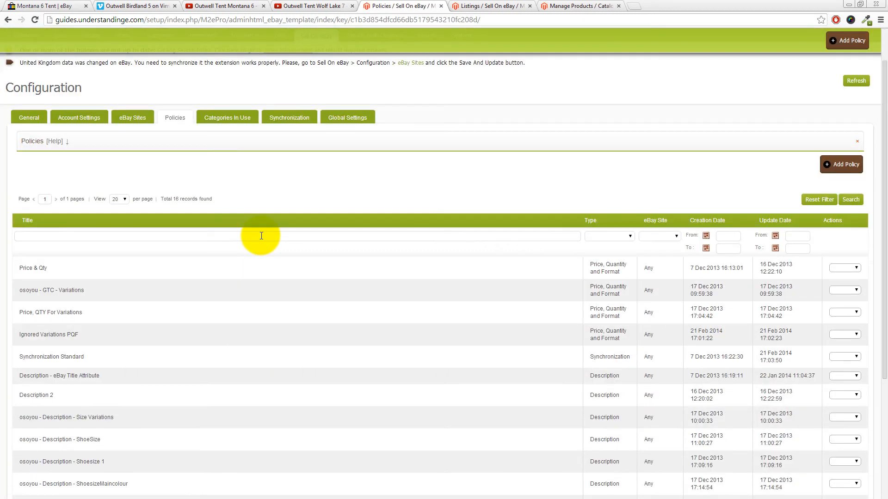
scroll(260, 238, "down", 2)
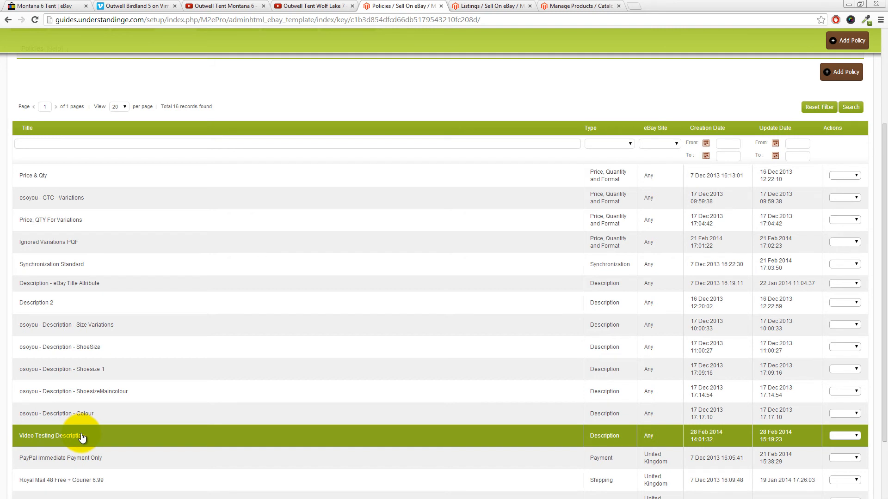
left_click(81, 436)
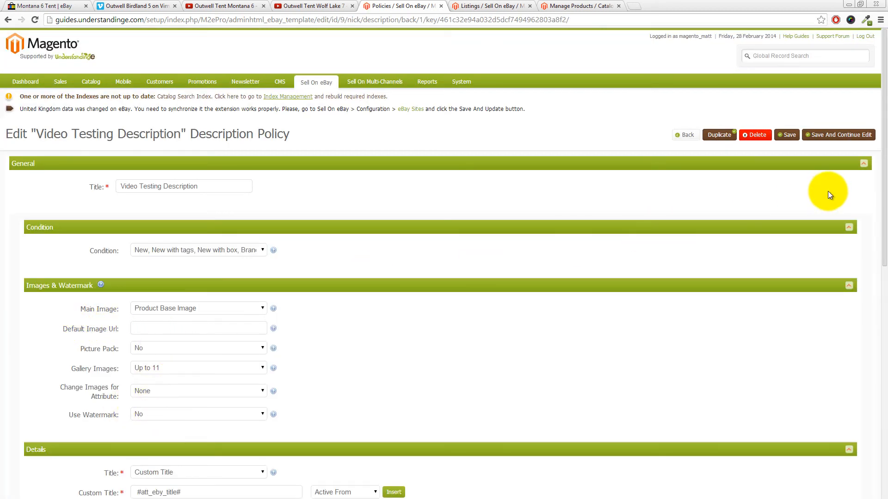
- Open the custom description code of the Video Testing Description policy for editing
left_click_drag(884, 193, 873, 391)
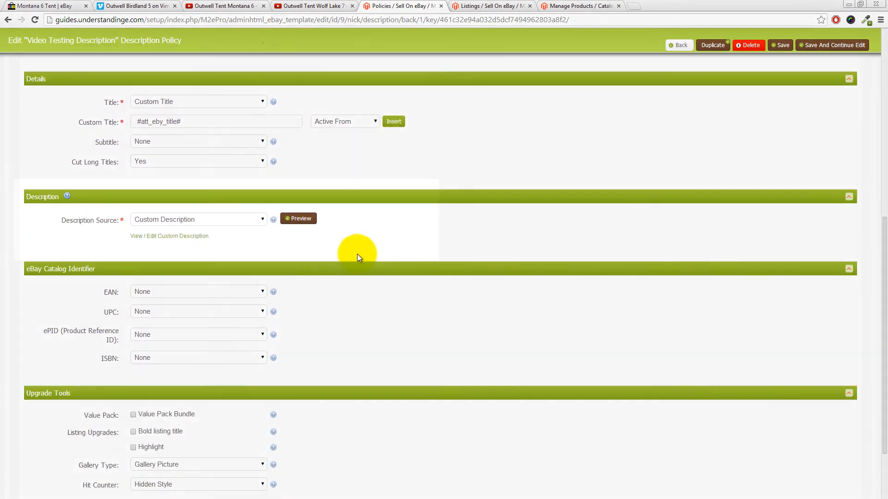
mouse_move(68, 198)
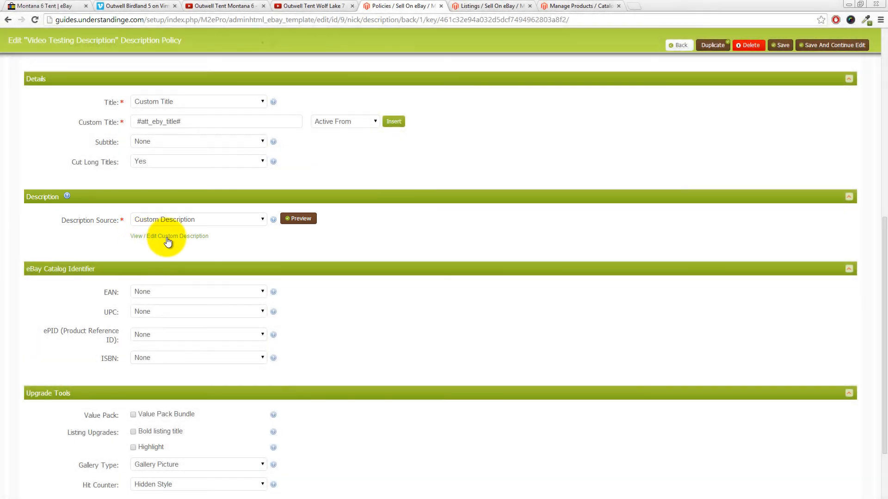
left_click(167, 240)
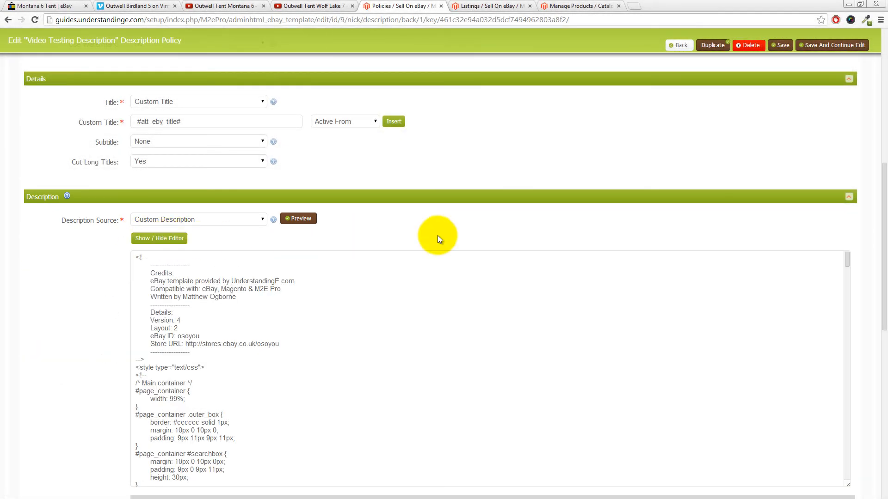
- Insert the YouTube and Vimeo container div blocks with their comments below the <p>#description#</p> line of the custom description
left_click_drag(883, 198, 883, 258)
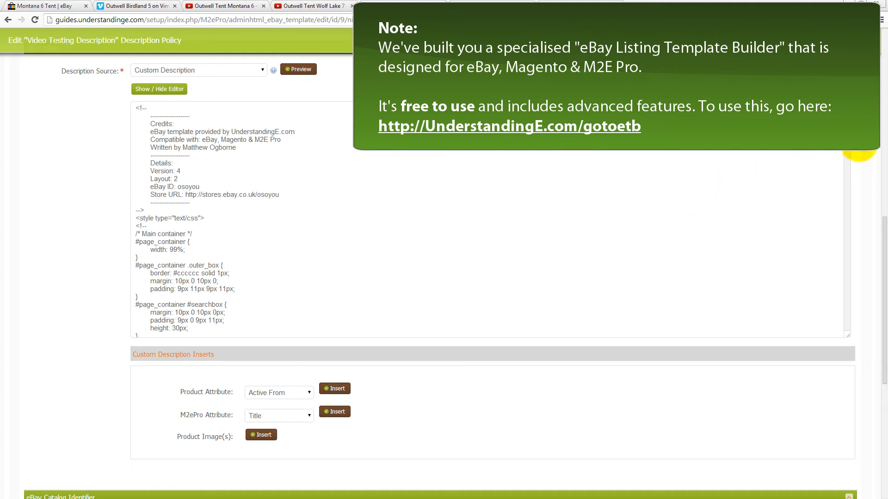
left_click_drag(847, 114, 850, 241)
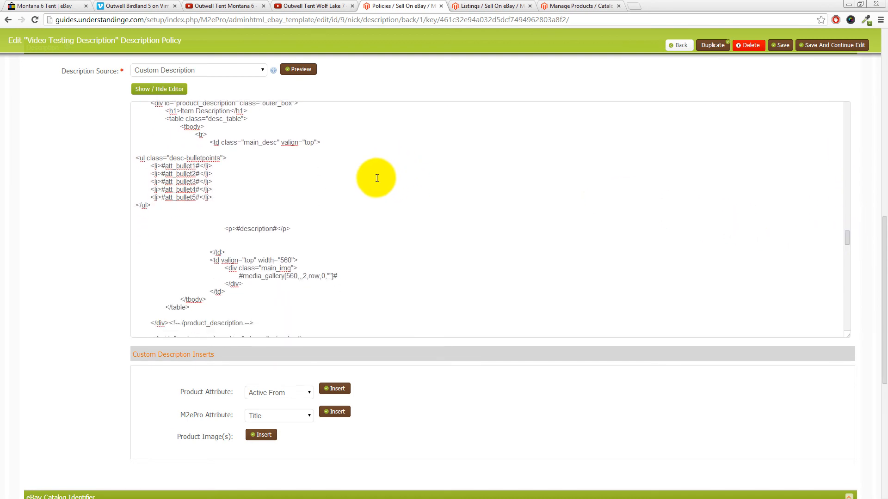
left_click_drag(293, 228, 227, 230)
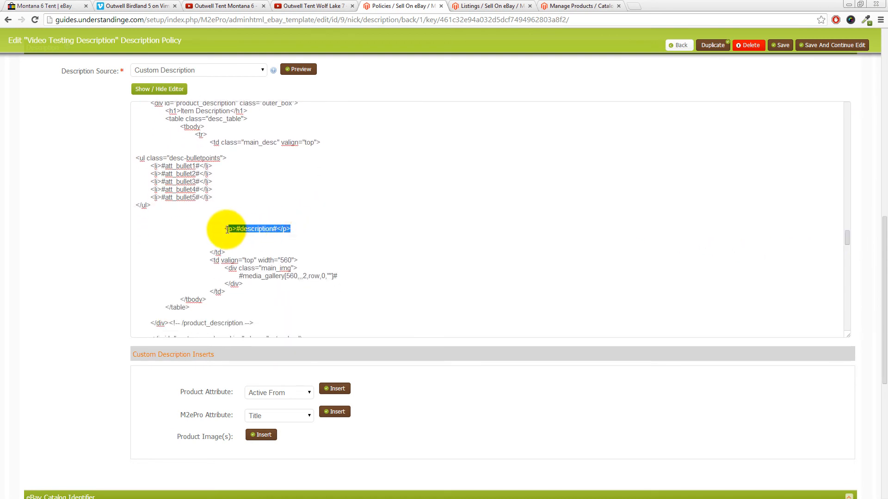
left_click(256, 232)
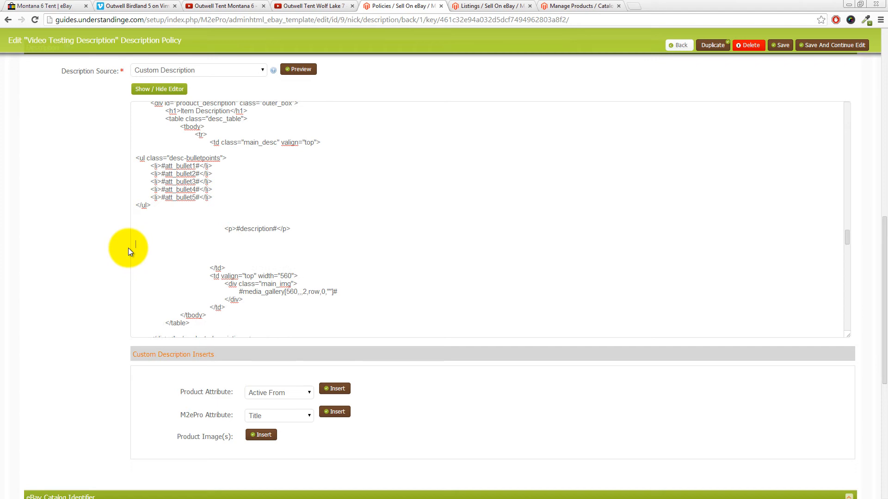
left_click(157, 240)
key("Return")
key("Return")
key("Return")
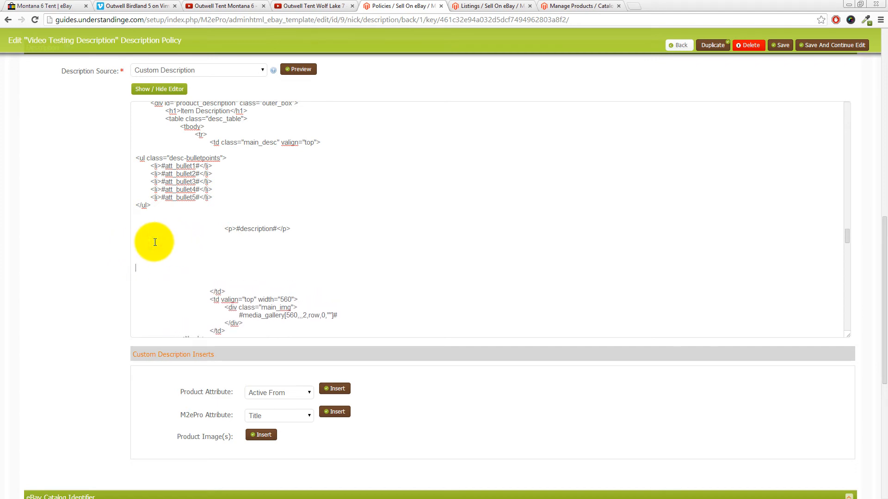
type("<!-- Use this for YouTube --> <div id=\"youtube_container\"> \t<div id=\"youtube\"></div> </div>  <!-- Use this for Vimeo --> <div id=\"vimeo_container\"> \t<div id=\"vimeo\"></div> </div>")
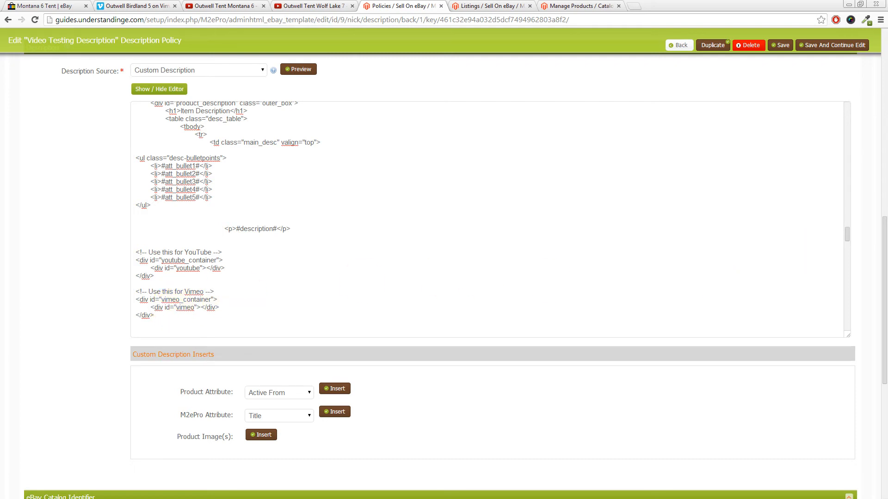
- In the videos.html editor window, copy everything from the "Put this at the bottom of your listing template" comment through the closing script tag
left_click_drag(887, 52, 643, 40)
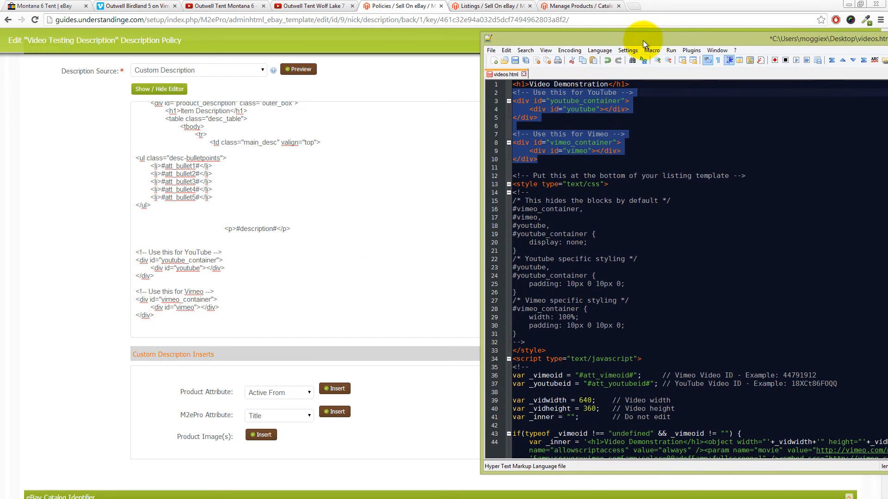
left_click(565, 213)
left_click(513, 176)
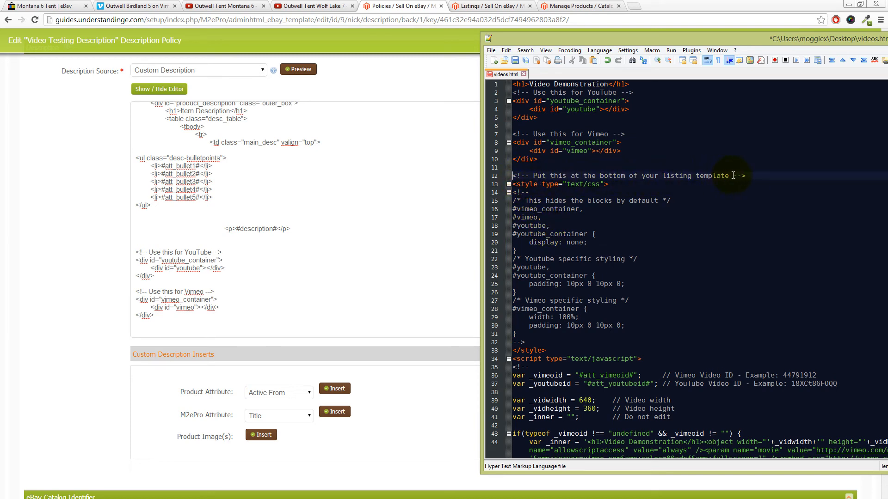
scroll(631, 225, "down", 6)
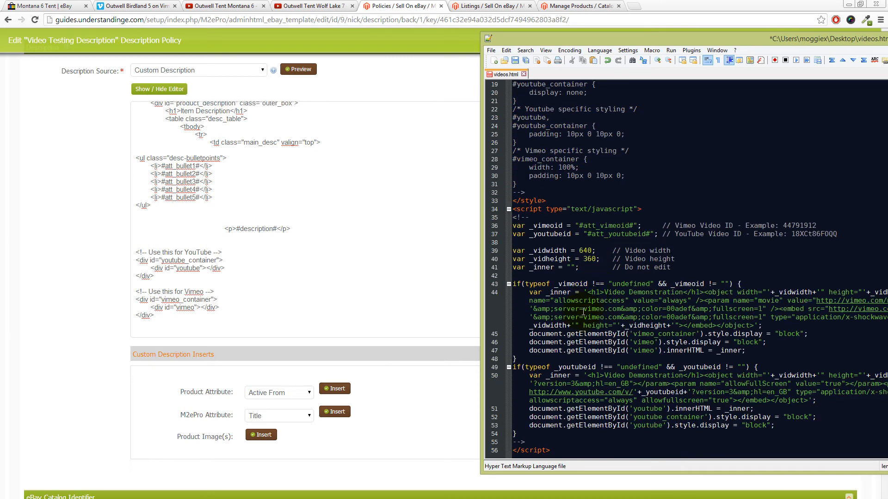
left_click(557, 450, "shift")
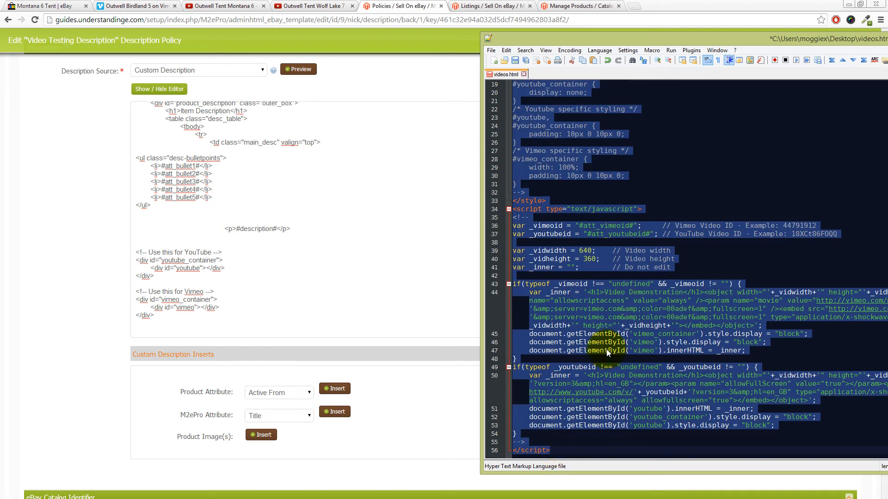
right_click(603, 261)
left_click(619, 267)
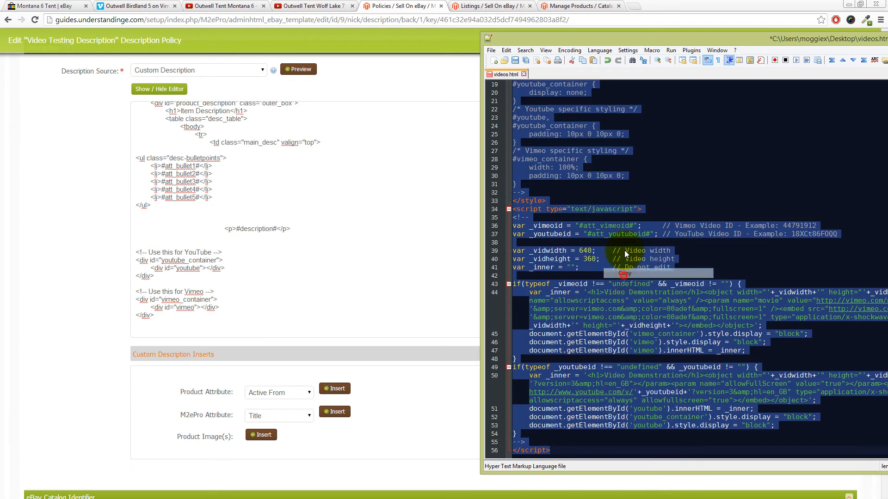
left_click_drag(528, 40, 887, 63)
- Paste the copied video style and script code at the very end of the custom description, a few blank lines below the last script
left_click(236, 309)
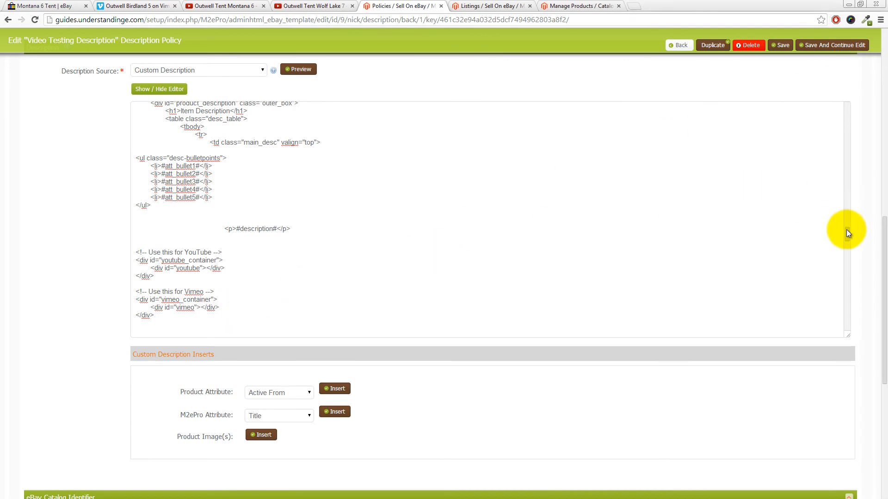
left_click_drag(847, 232, 838, 326)
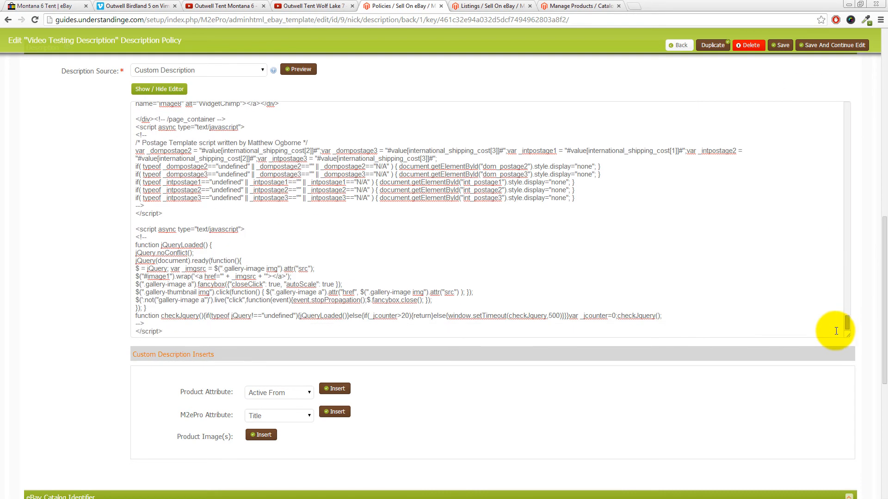
left_click(189, 331)
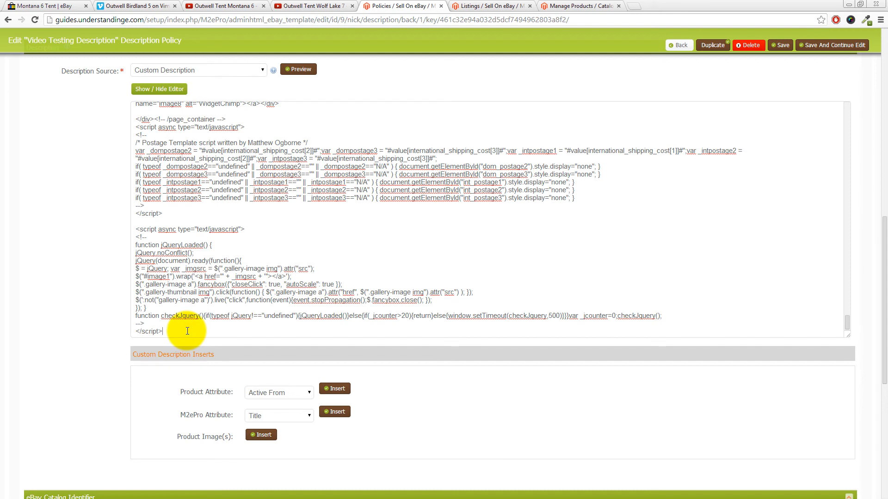
key("Return")
key("Return")
key("Return")
key("Return")
key("Return")
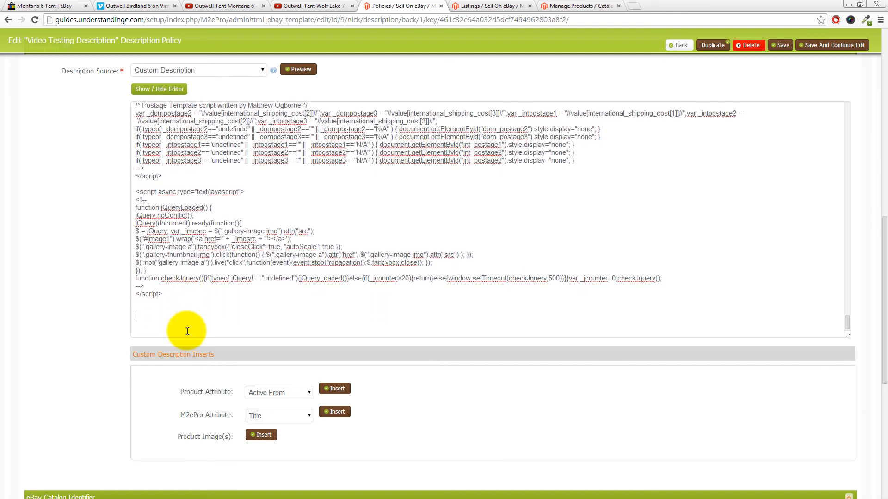
key("ctrl+v")
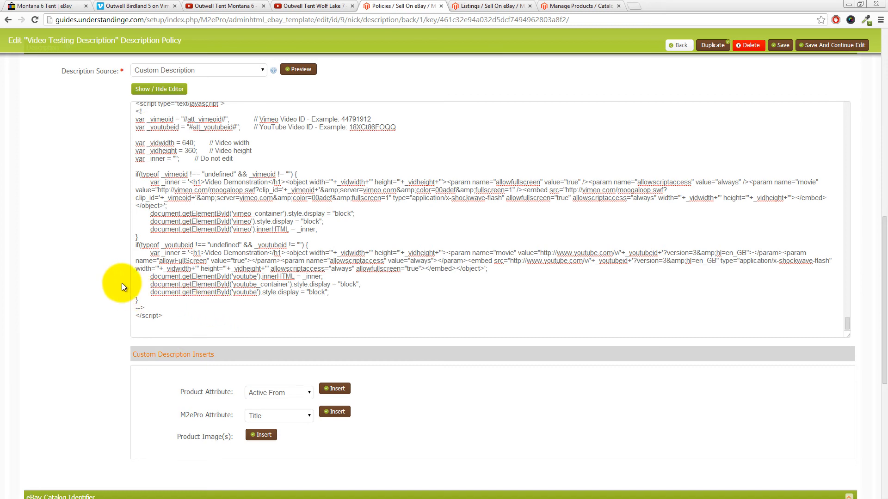
- Open the preview of the custom description and enter 168 as the product ID
scroll(99, 273, "up", 2)
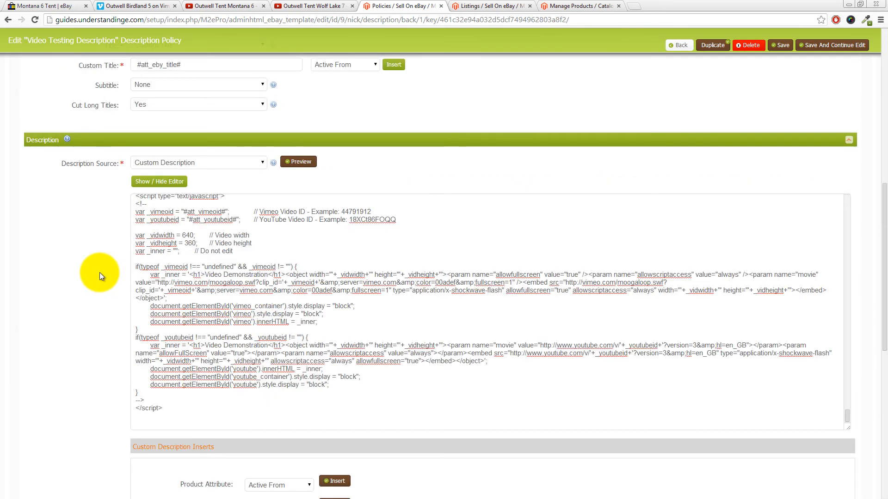
left_click(299, 163)
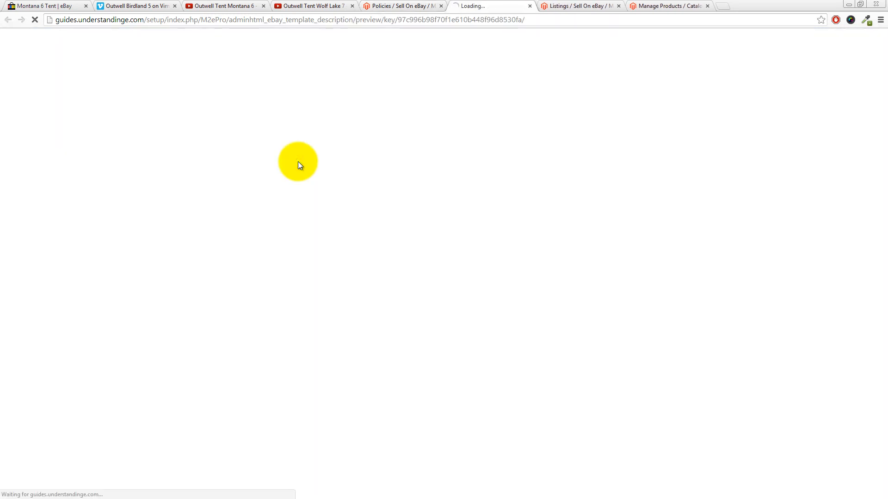
left_click(75, 62)
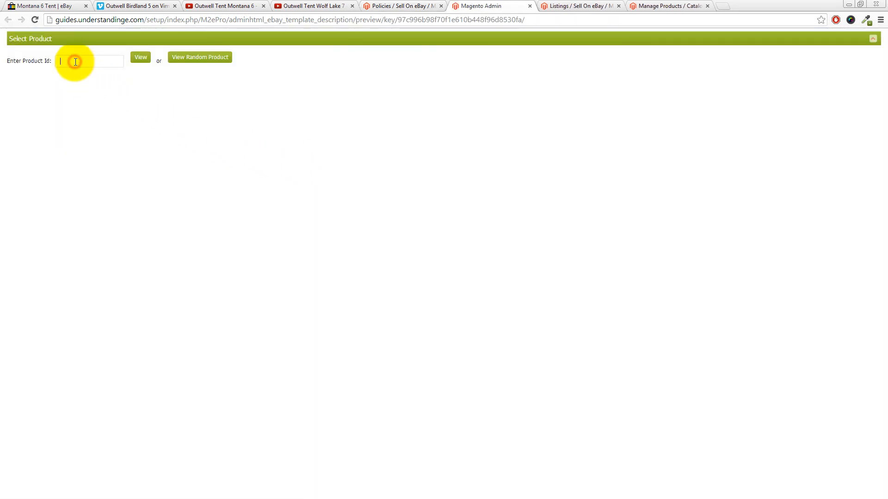
type("168")
left_click(152, 87)
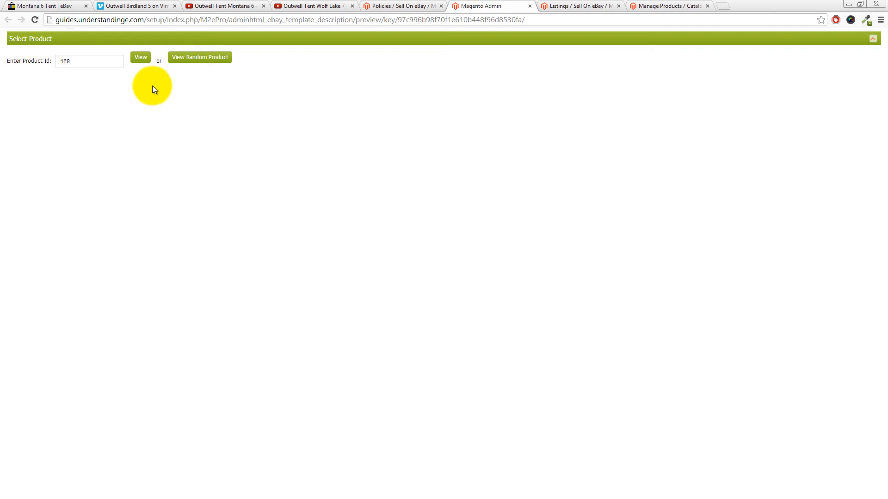
- Check the Montana 6 Tent's ID in the Manage Products list and generate the description preview for product 168
left_click(655, 9)
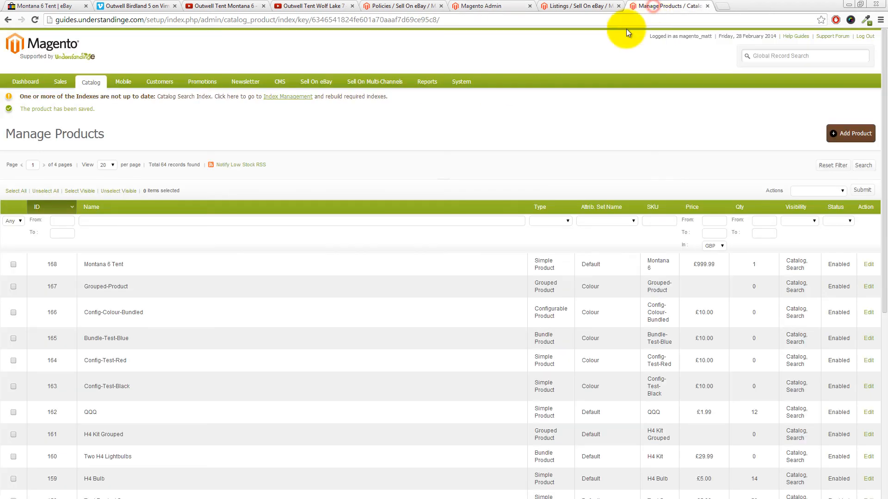
mouse_move(97, 83)
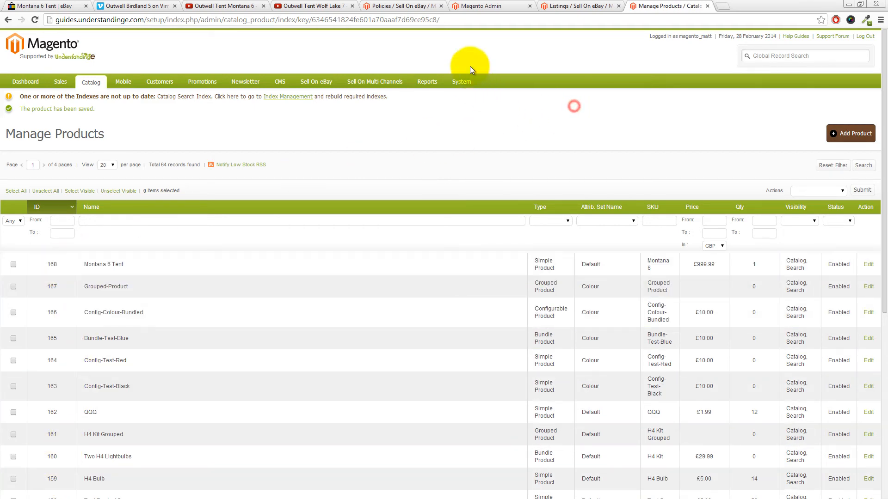
left_click(418, 7)
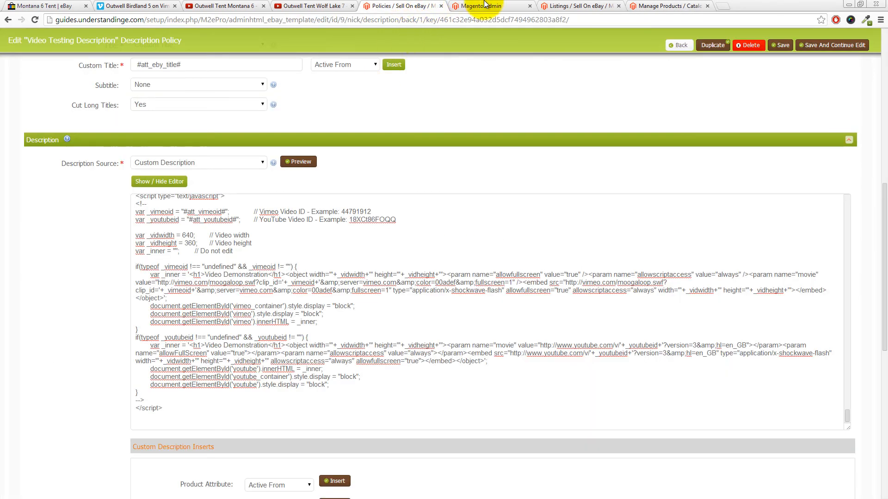
left_click(485, 7)
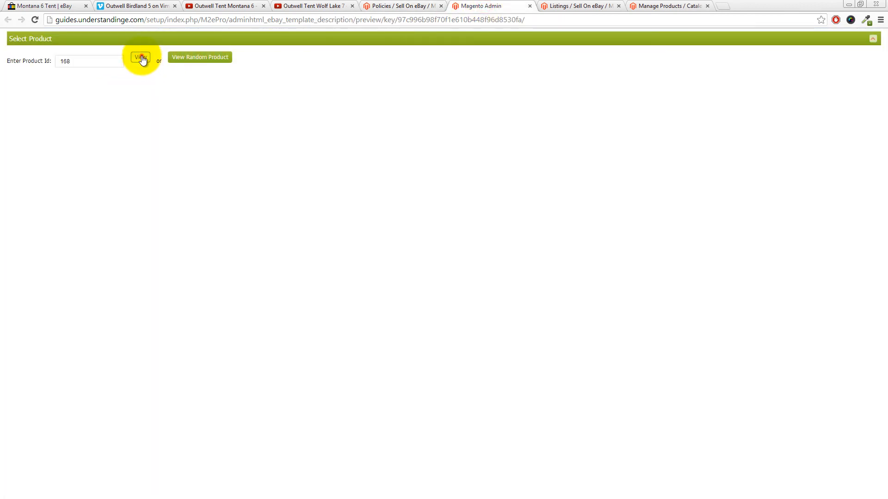
left_click(140, 57)
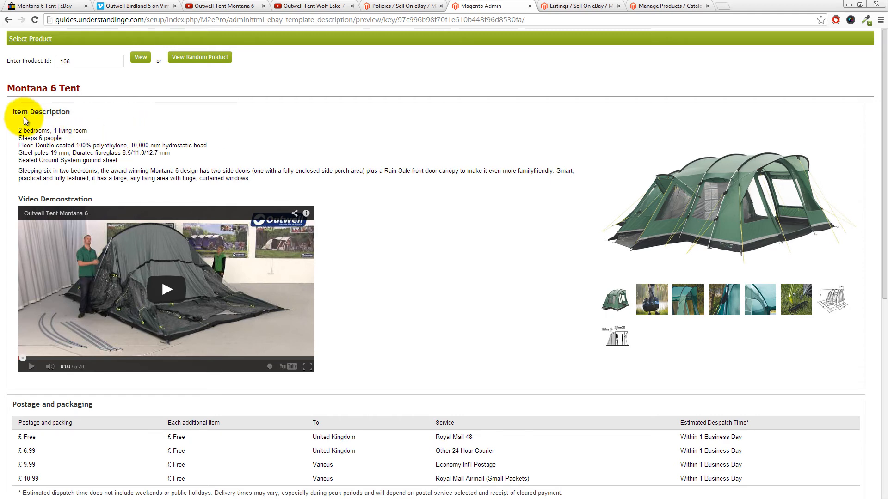
- Clear the YouTube ID of the Montana 6 Tent product and save it, keeping the product open for editing
left_click(657, 6)
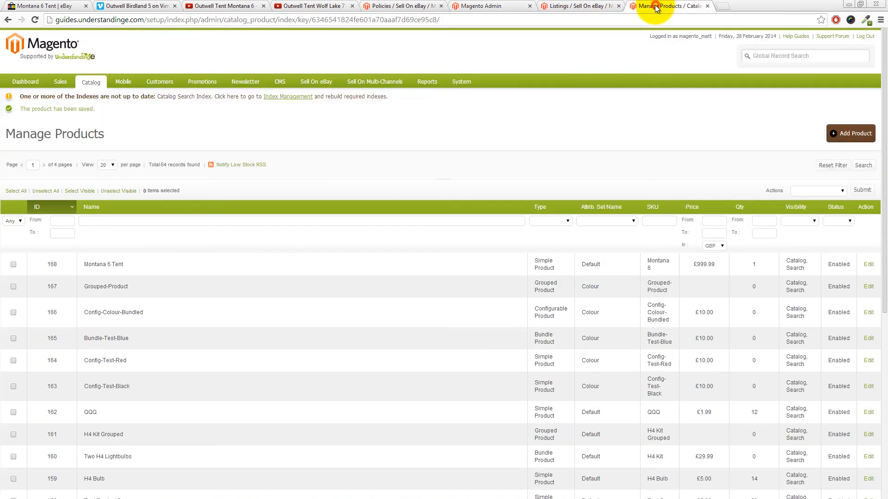
left_click(95, 264)
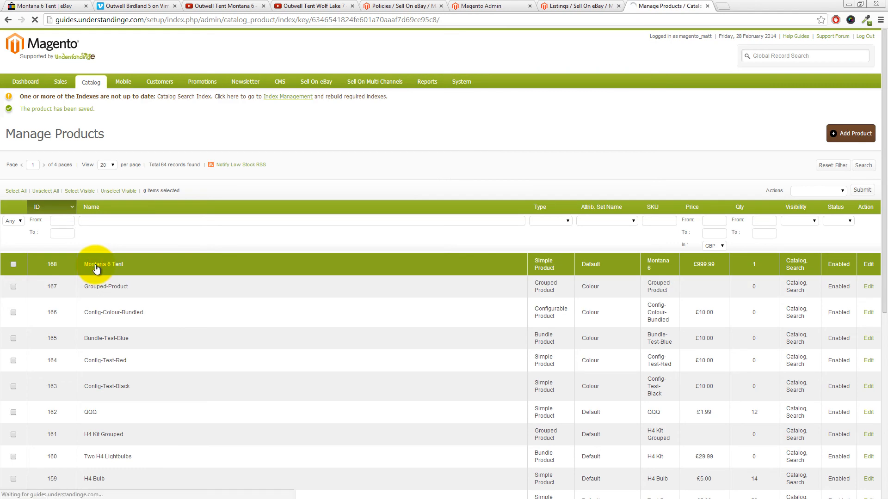
scroll(155, 294, "down", 5)
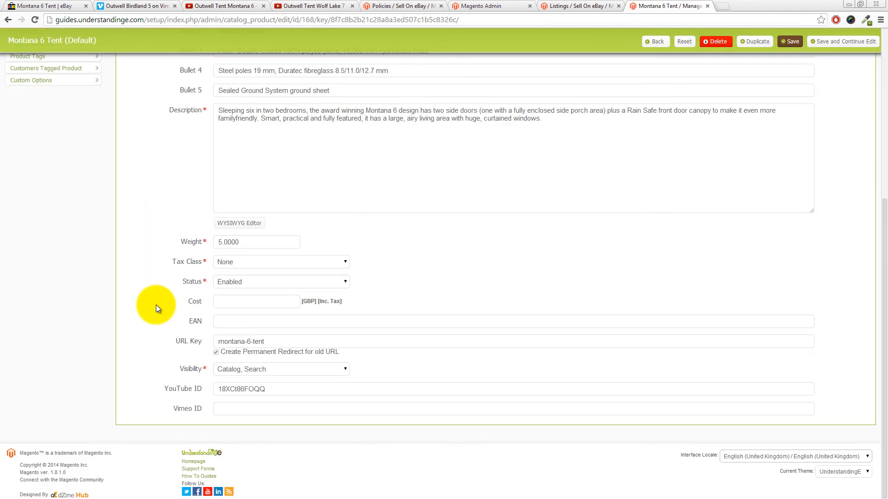
left_click_drag(273, 389, 214, 390)
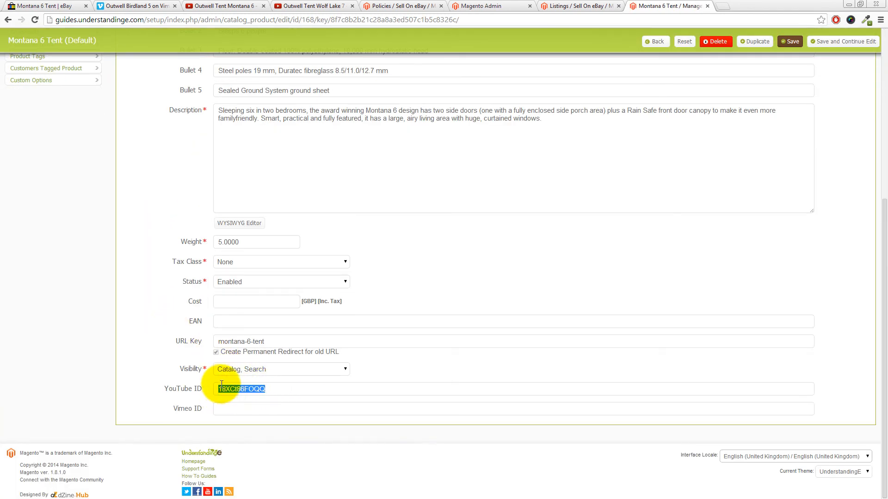
key("BackSpace")
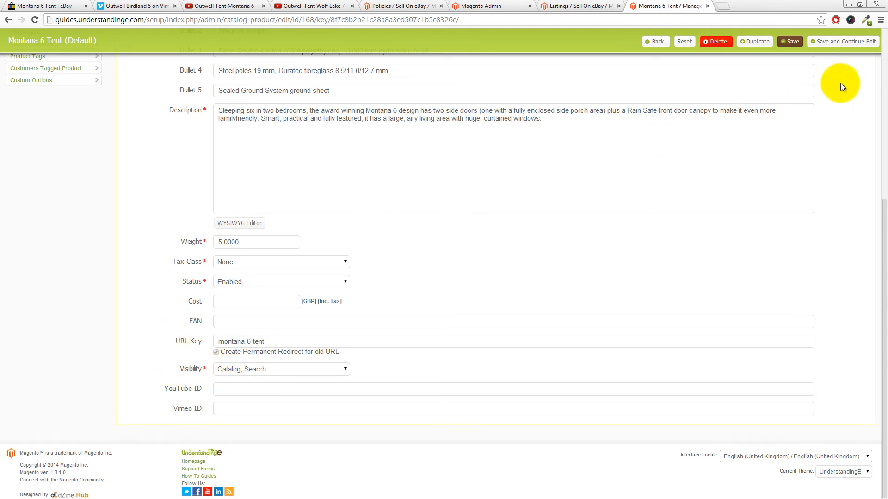
left_click(844, 45)
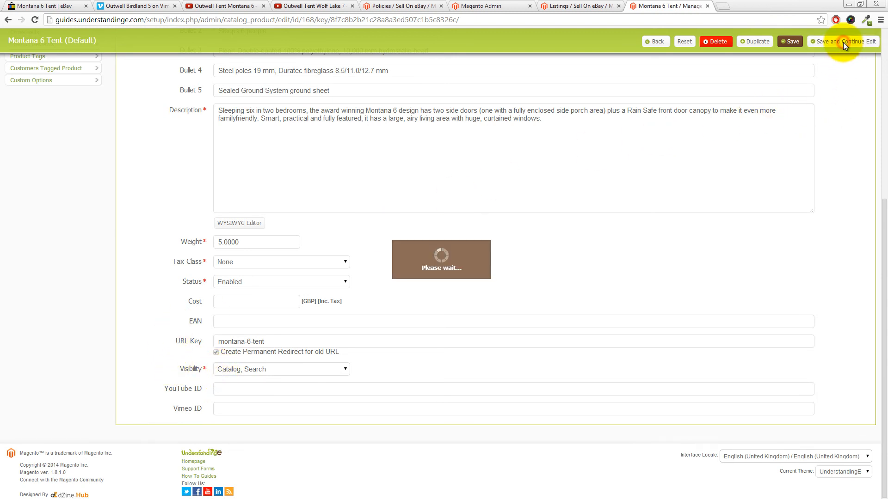
- Regenerate the description preview for product 168 to check it without a video ID
left_click(489, 6)
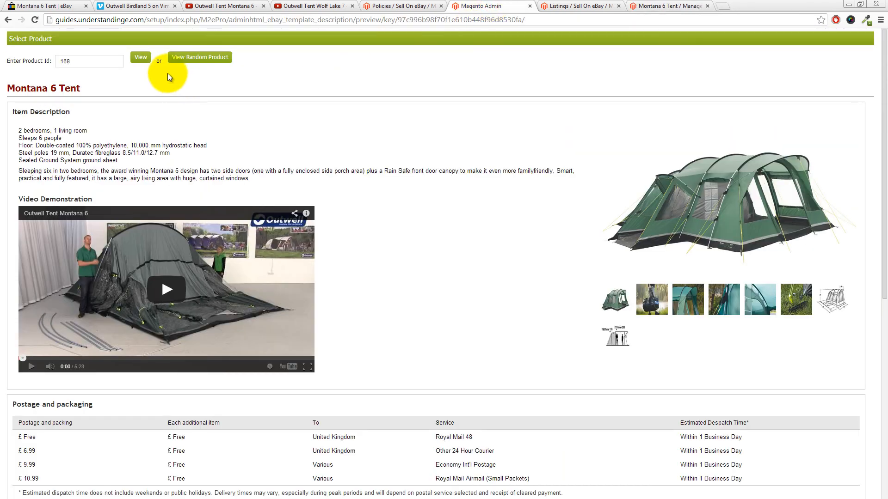
left_click(142, 57)
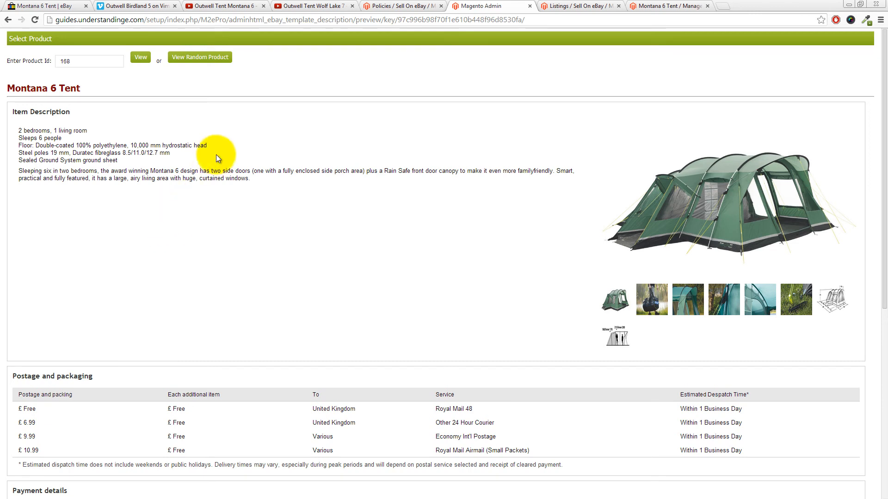
- Copy the video ID 44791912 from the address of the Outwell Birdland 5 video on Vimeo
left_click(130, 6)
double_click(133, 20)
right_click(134, 19)
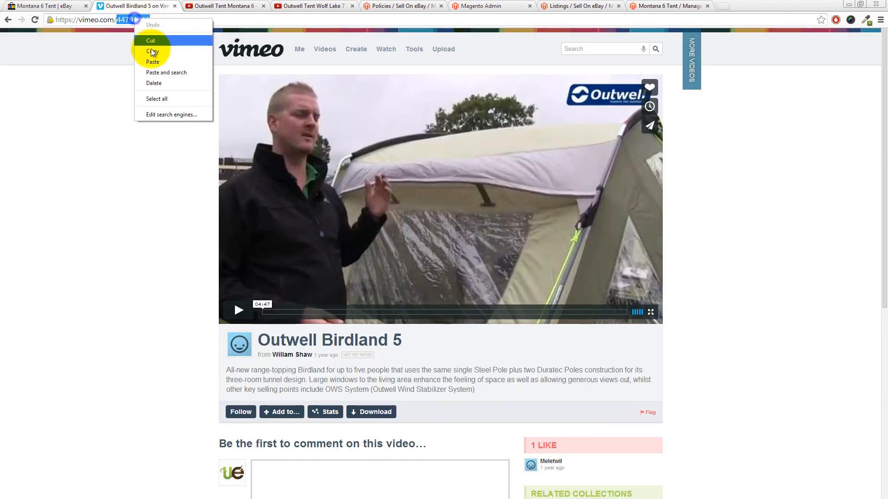
left_click(152, 51)
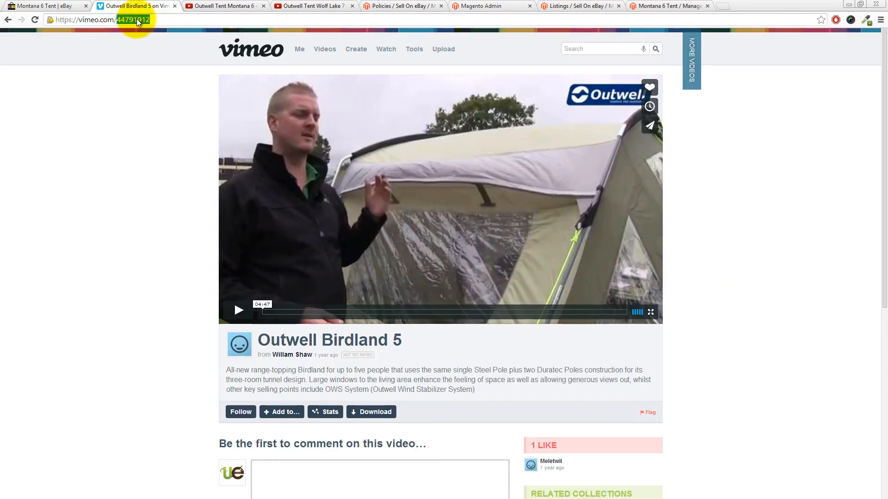
- Set the Montana 6 Tent's Vimeo ID to 44791912, save it while continuing to edit, and regenerate the preview for product 168
left_click(660, 6)
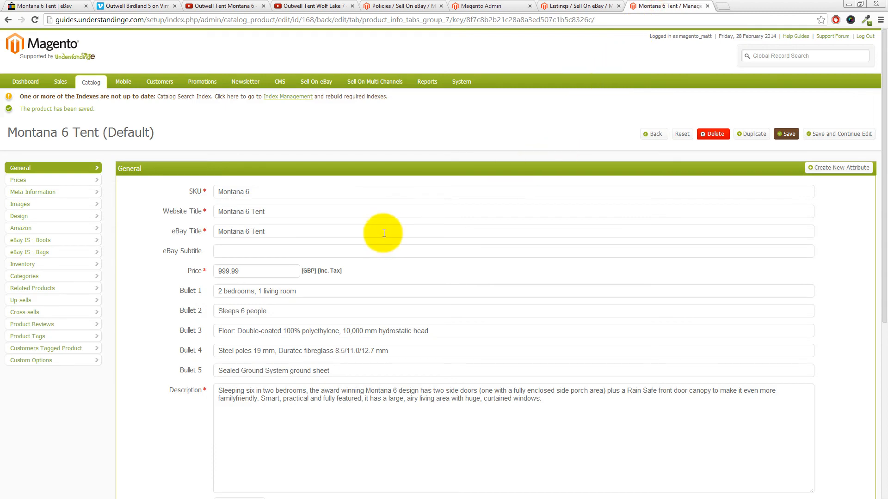
left_click_drag(874, 199, 870, 384)
left_click(237, 418)
key("ctrl+v")
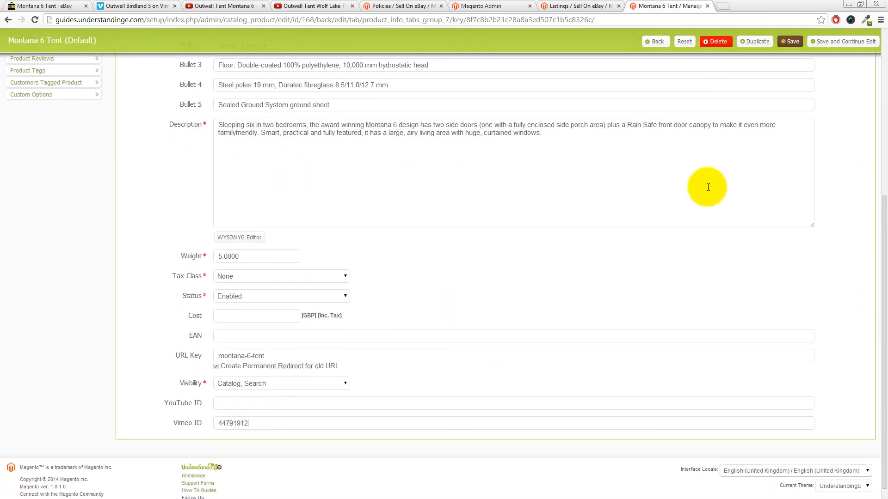
left_click(839, 42)
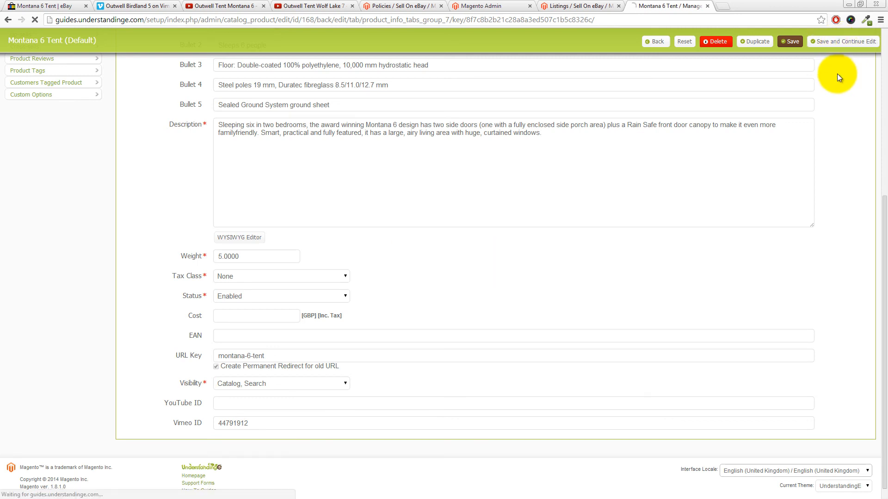
left_click(474, 7)
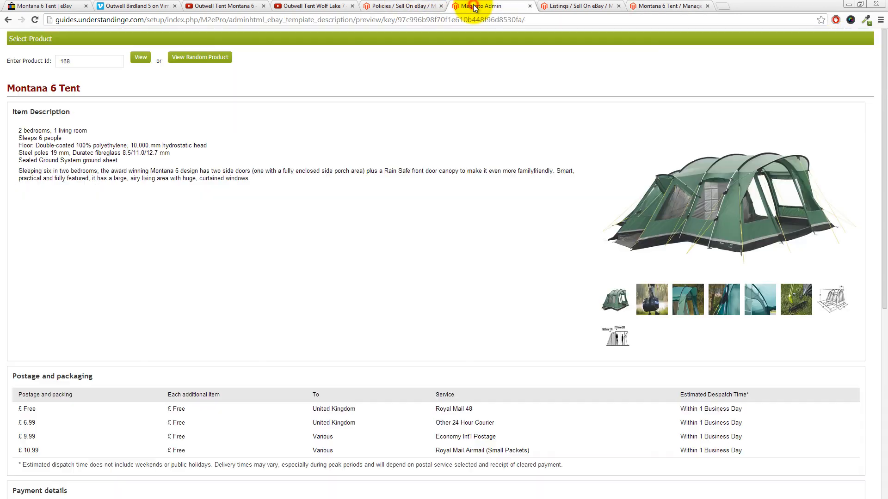
left_click(142, 58)
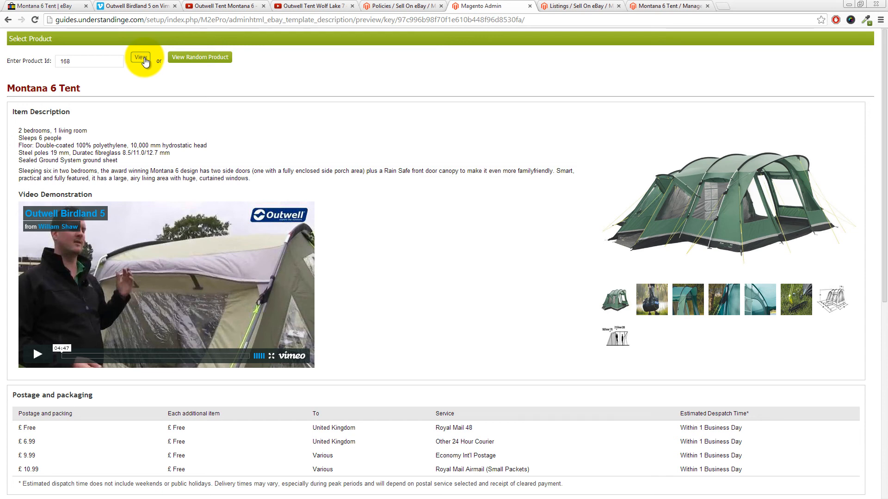
- Copy the video ID 18XCt86FOQQ from the address of the Outwell Tent Montana 6 video on YouTube
left_click(247, 10)
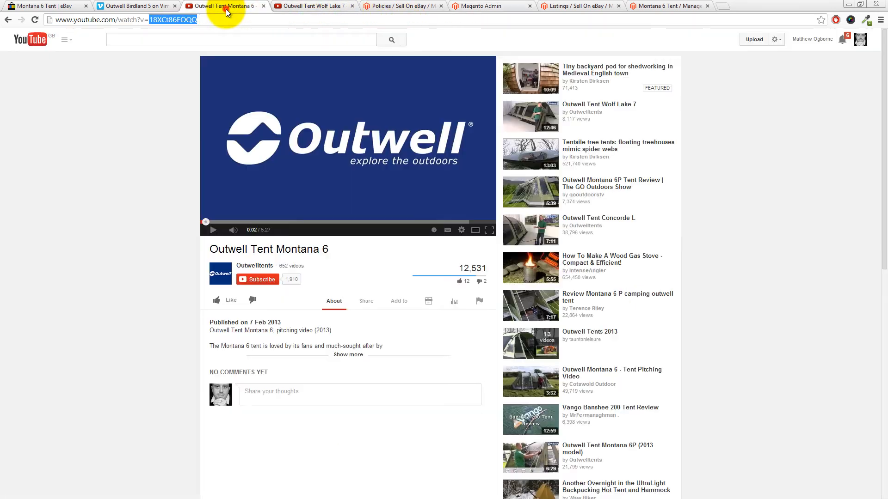
double_click(173, 20)
right_click(173, 22)
left_click(194, 56)
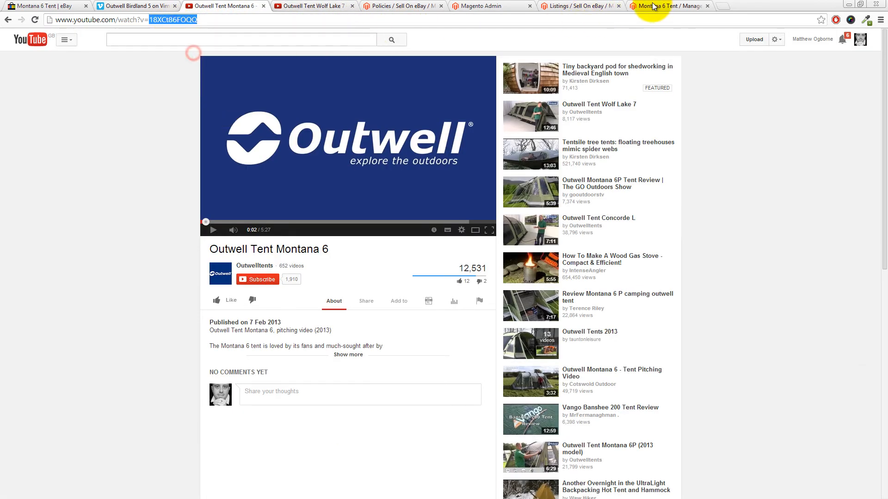
- Clear the Montana 6 Tent's Vimeo ID, set its YouTube ID to 18XCt86FOQQ, save the product, and regenerate its description preview
left_click(656, 6)
scroll(206, 341, "down", 5)
scroll(206, 340, "down", 1)
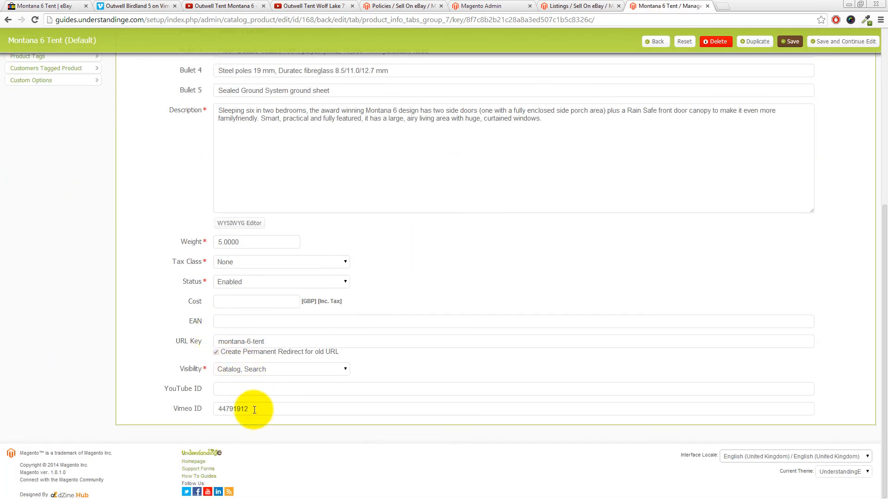
left_click_drag(249, 408, 203, 412)
key("BackSpace")
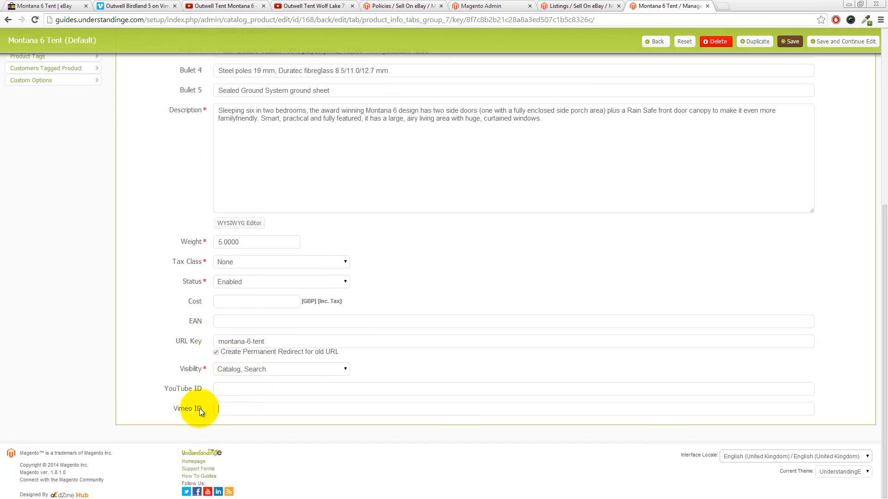
left_click(234, 389)
key("ctrl+v")
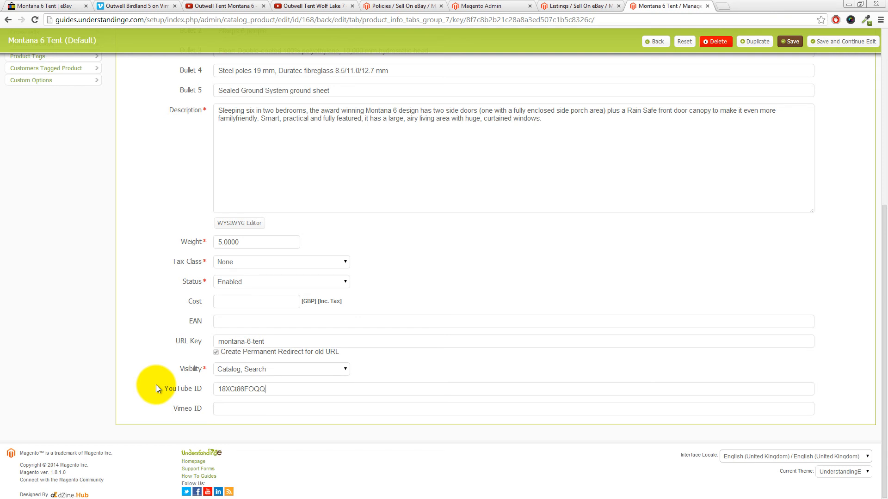
left_click(836, 41)
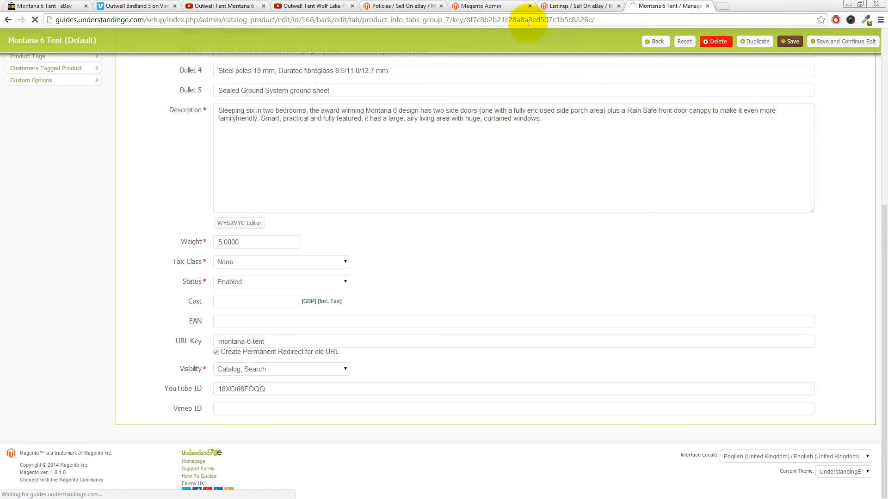
left_click(494, 7)
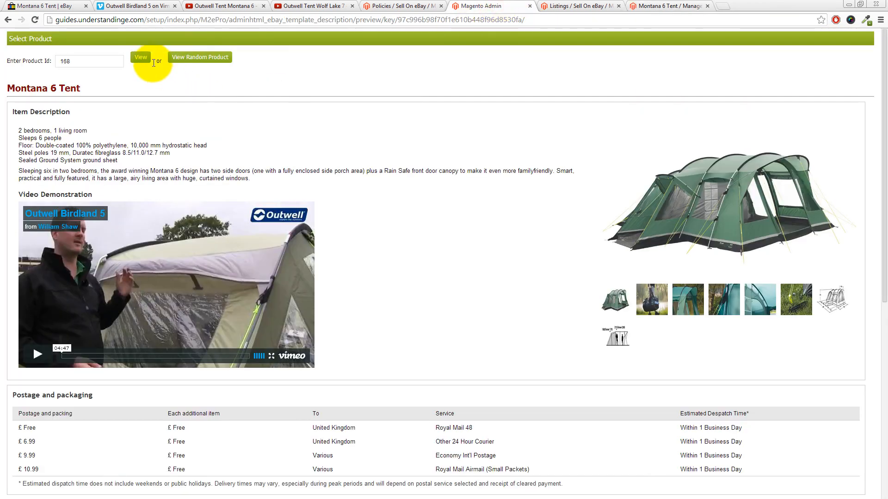
left_click(141, 57)
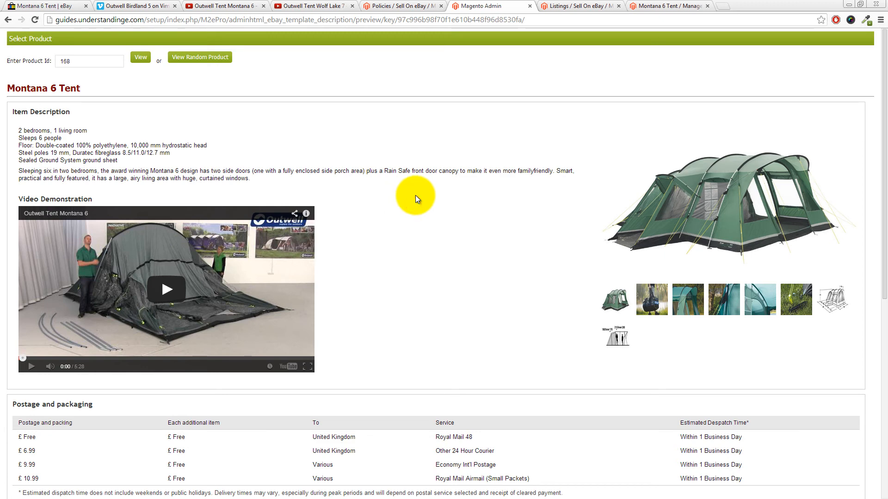
- Save the "Video Testing Description" policy and confirm applying the changes to all M2E listings that use it
left_click(402, 6)
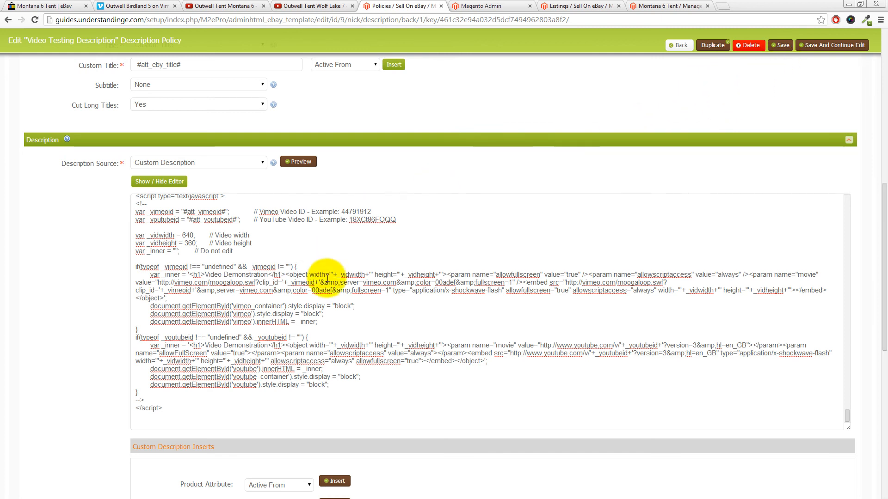
left_click(783, 46)
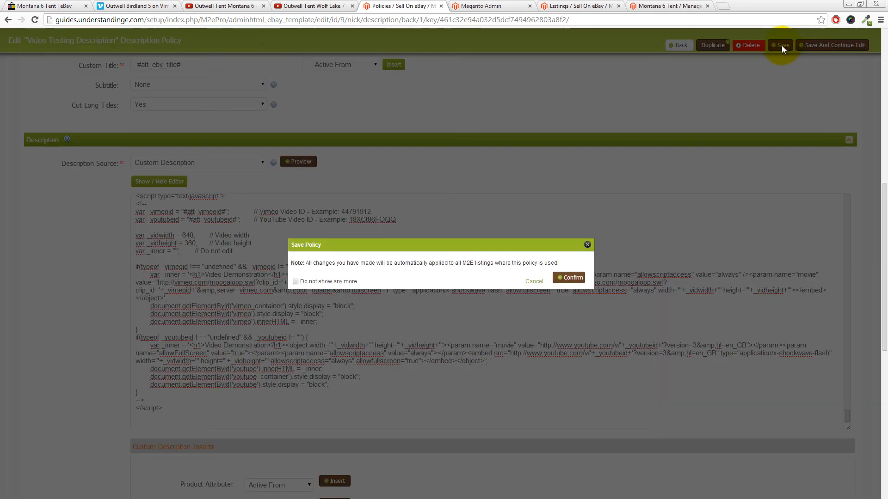
left_click(568, 278)
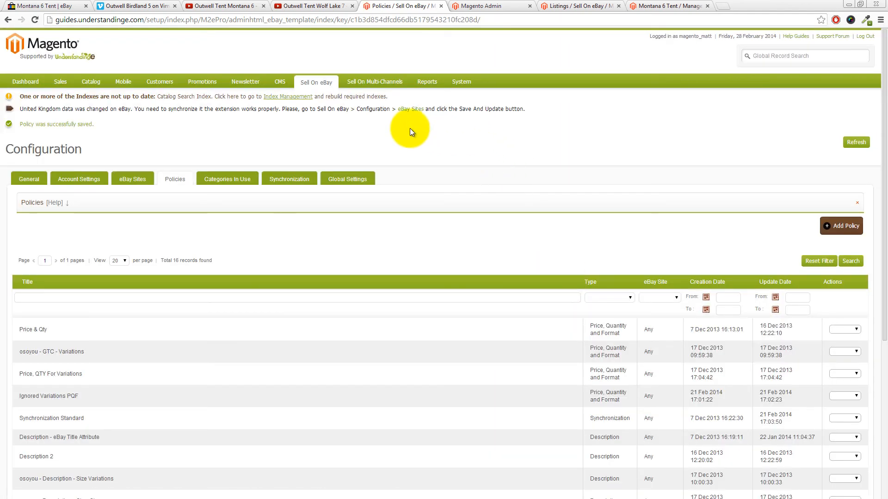
- Open the "Default" listing from the M2E Pro eBay listings
mouse_move(321, 88)
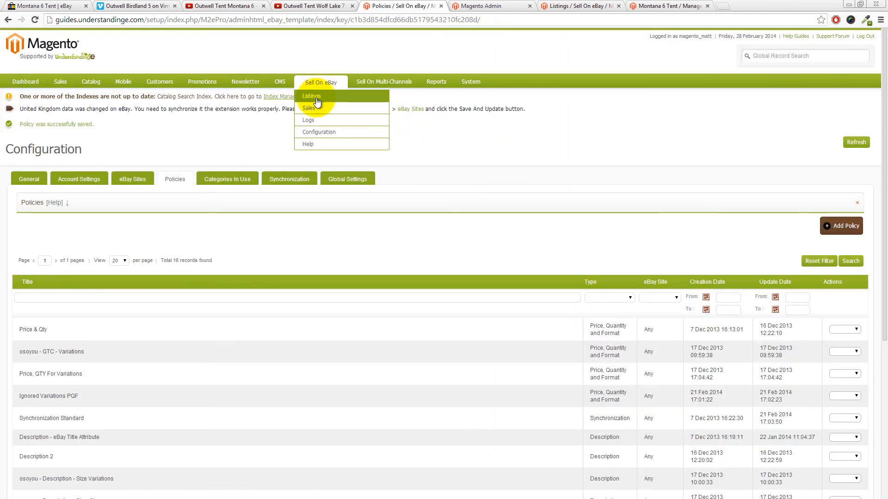
left_click(316, 96)
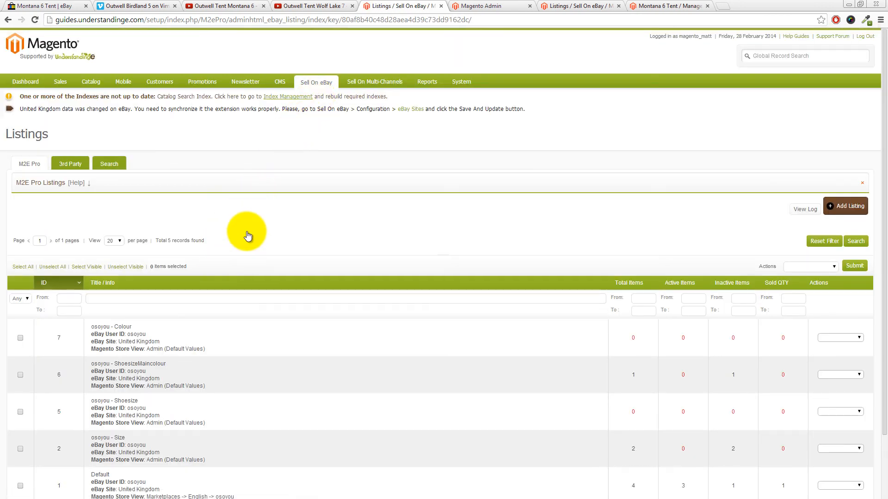
scroll(248, 233, "down", 2)
left_click(129, 413)
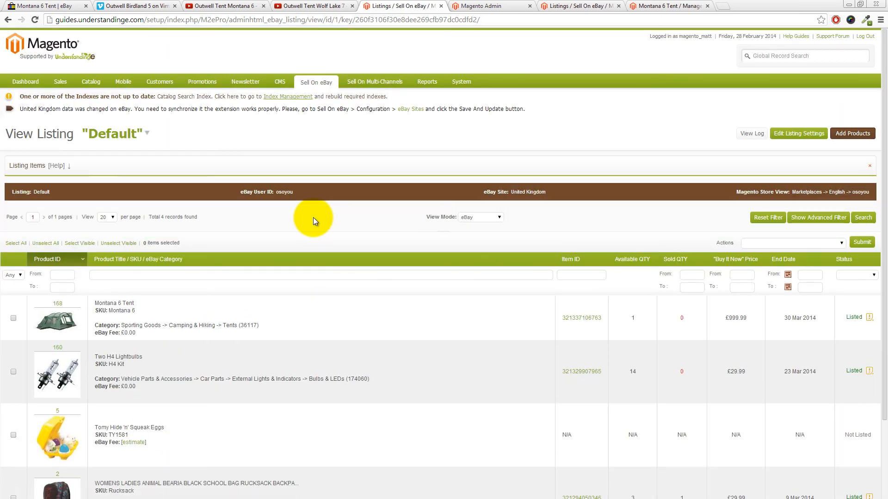
- Revise the Montana 6 Tent item on eBay from the "Default" listing and confirm the action
left_click(13, 318)
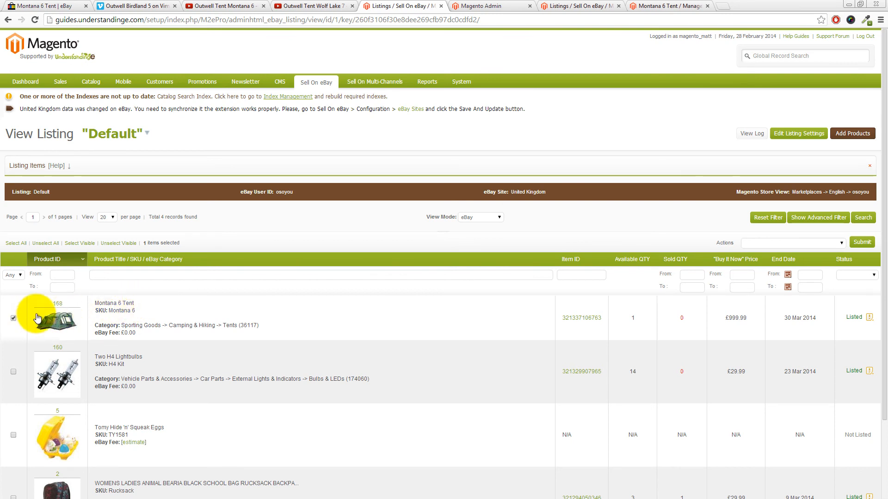
left_click(766, 242)
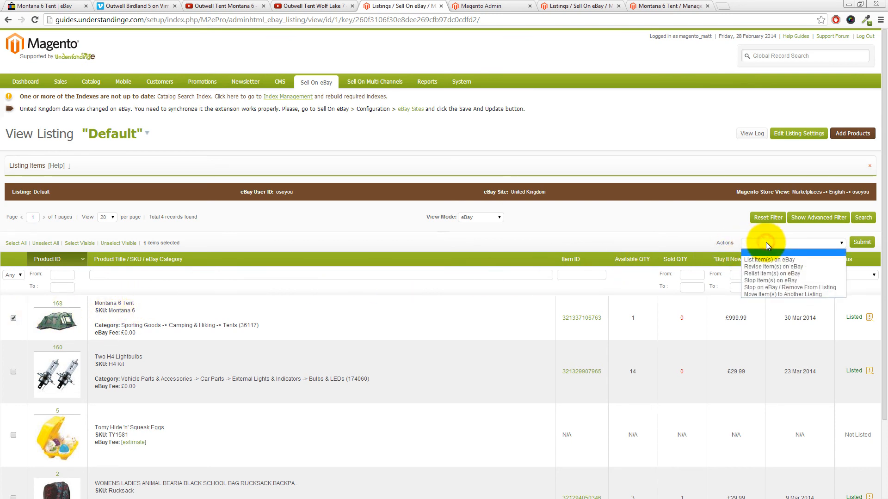
left_click(764, 267)
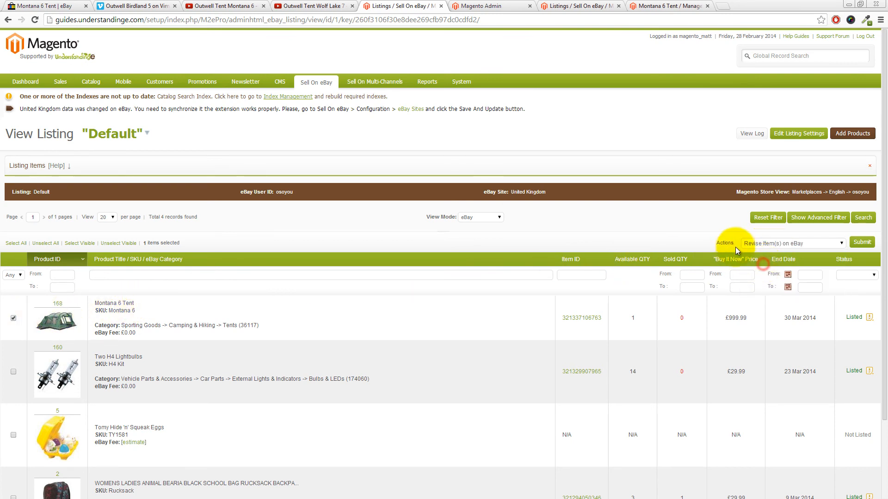
left_click(860, 243)
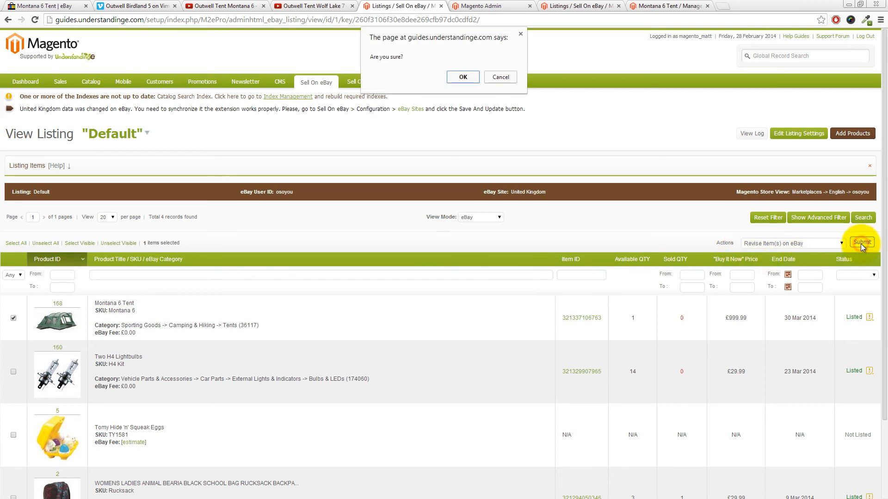
left_click(468, 78)
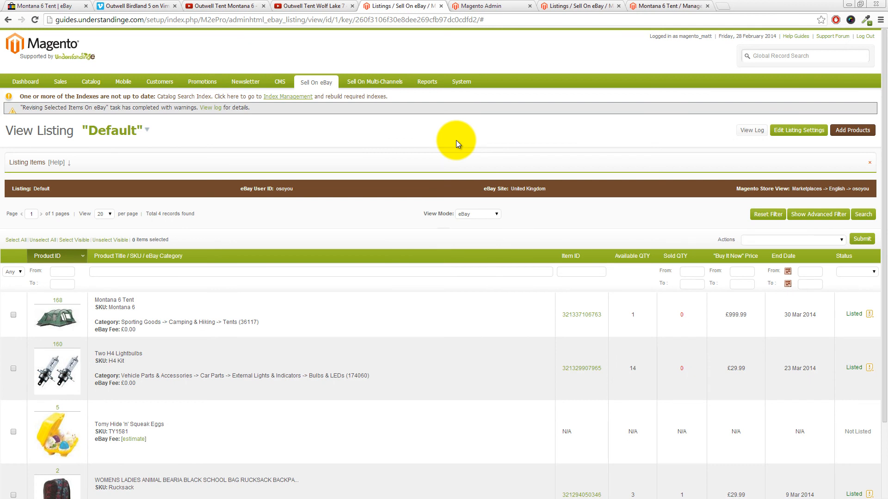
- Open the Montana 6 Tent's eBay page in a new tab, then play and pause the video in its item description
right_click(575, 316)
left_click(588, 323)
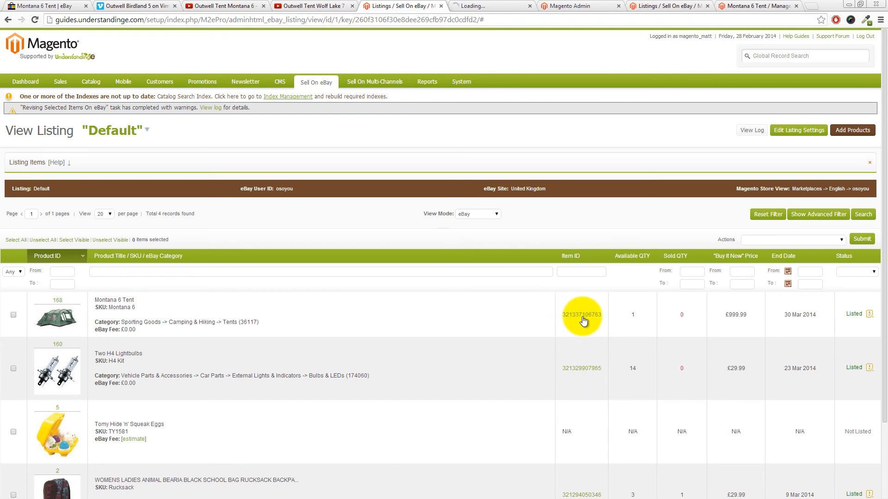
left_click(481, 9)
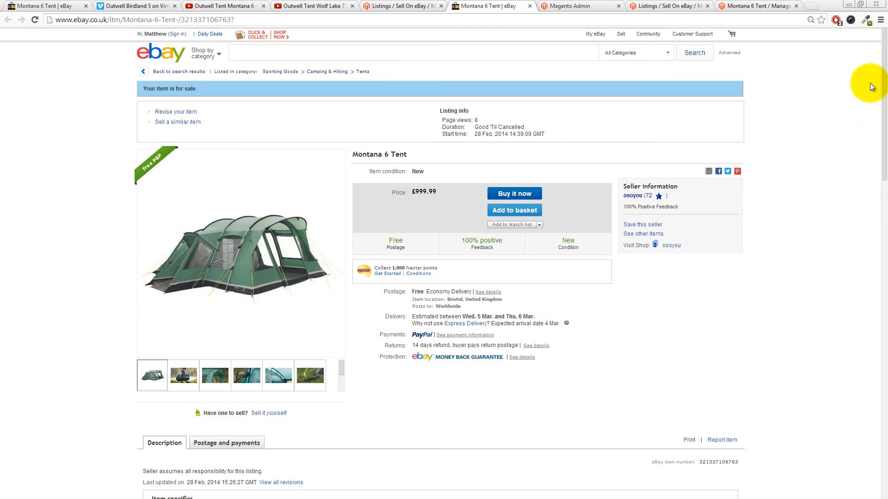
left_click_drag(883, 92, 883, 227)
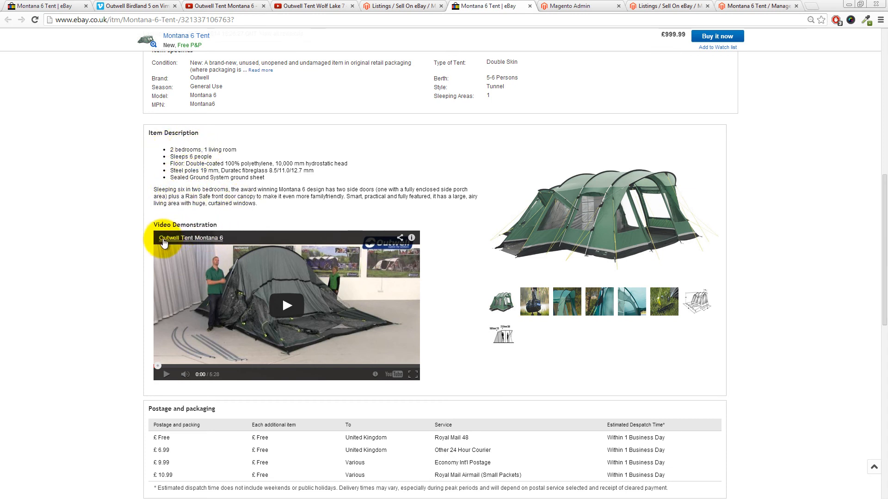
left_click(289, 304)
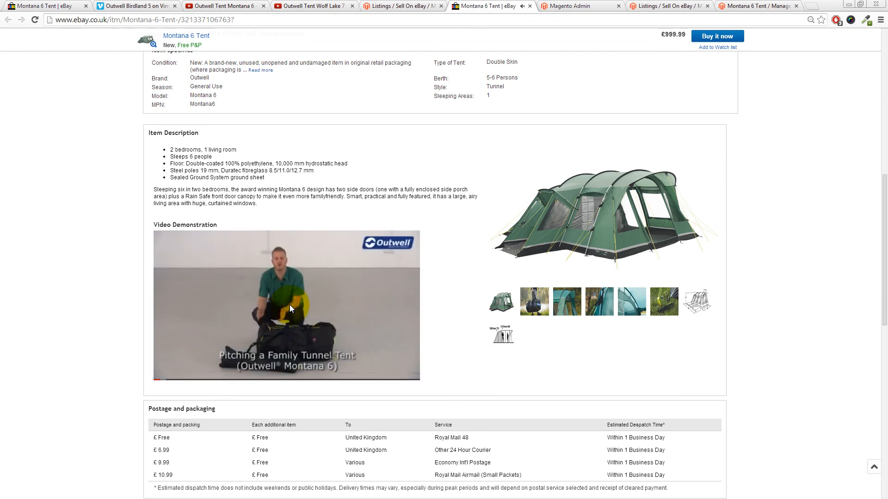
left_click(167, 375)
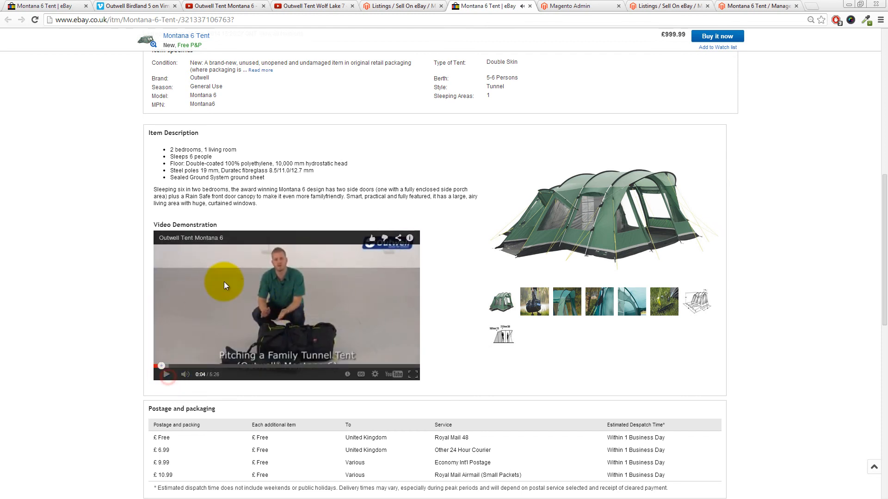